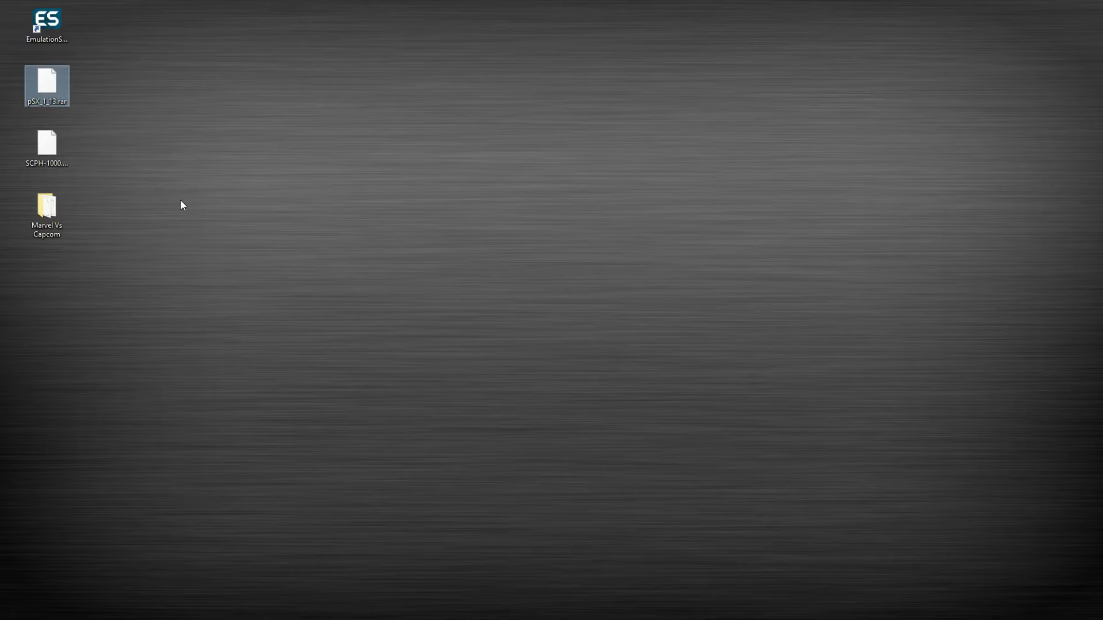
left_click(57, 154)
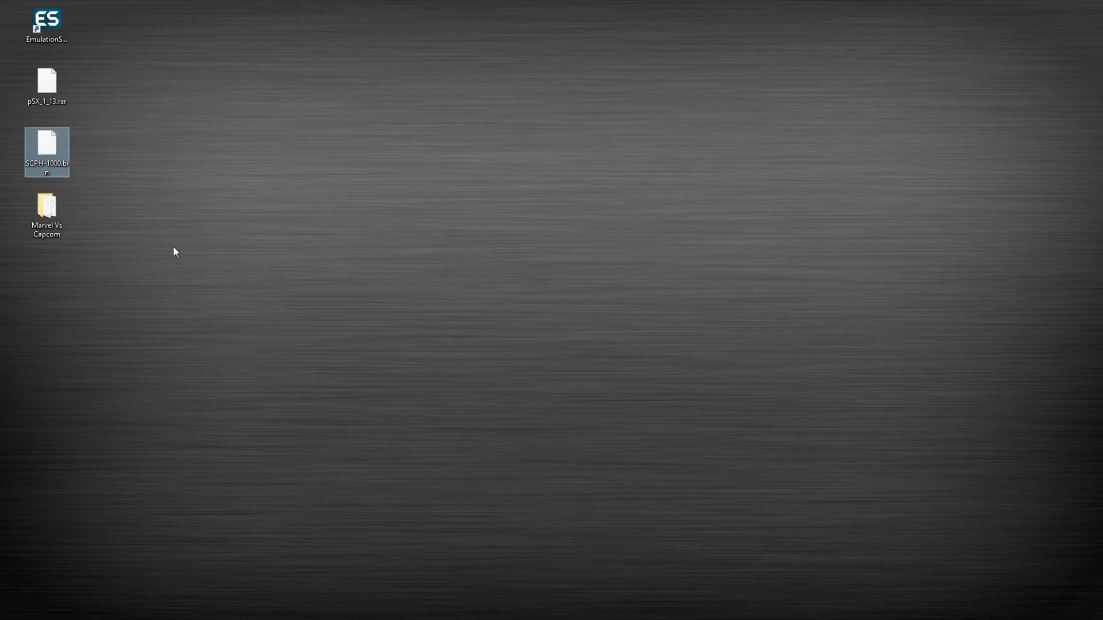
left_click(96, 175)
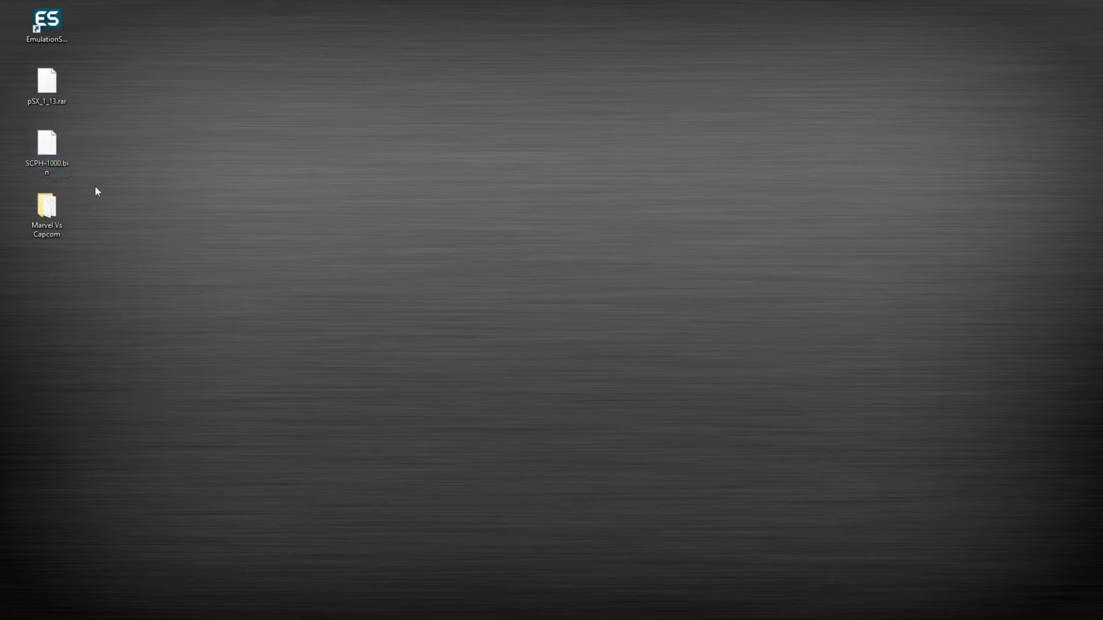
left_click_drag(72, 235, 238, 262)
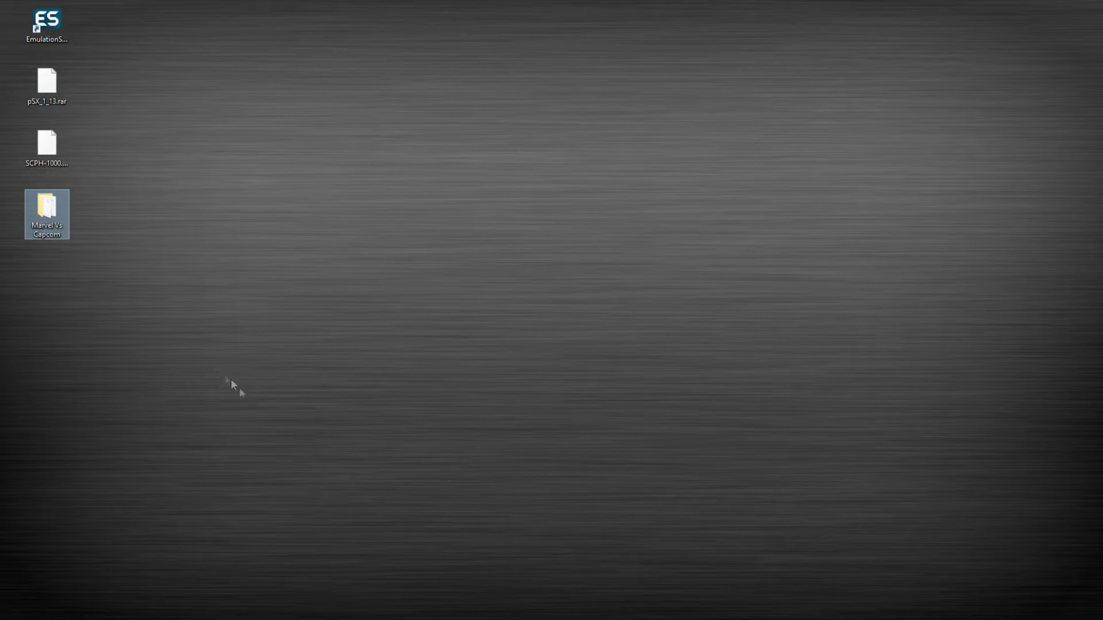
Open a File Explorer window and go to the .emulationstation folder inside the user's profile on drive C
left_click(312, 602)
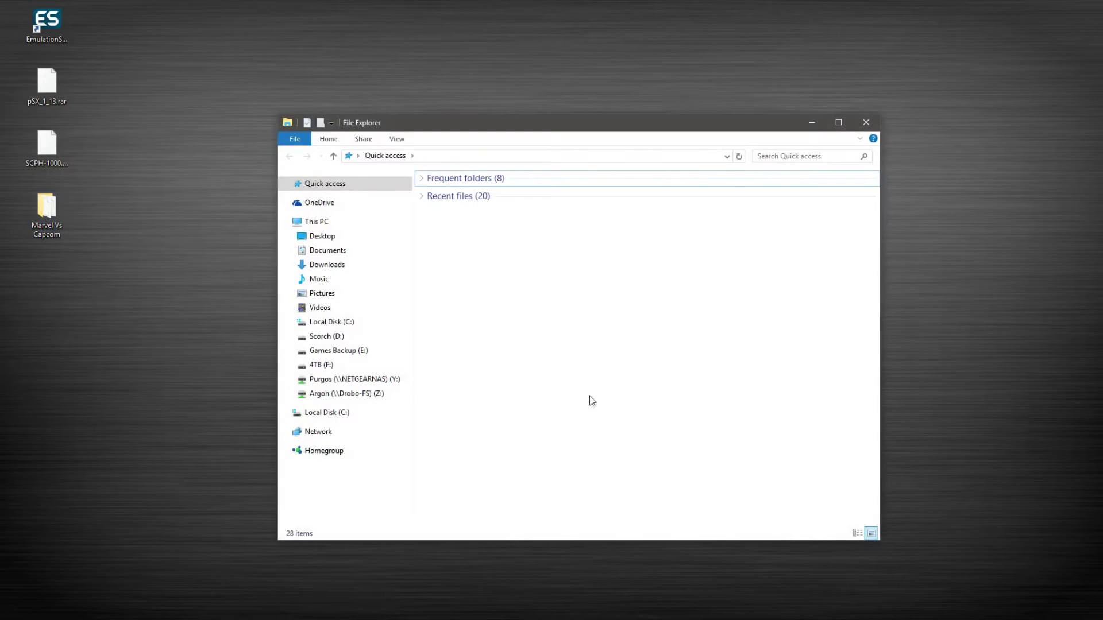
left_click(341, 414)
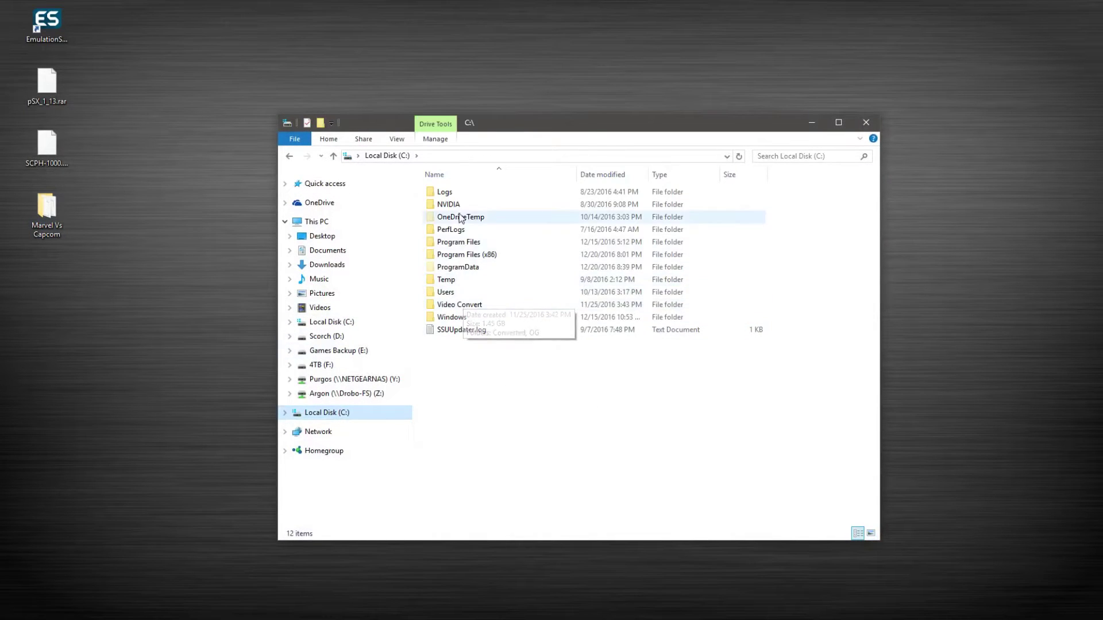
double_click(489, 293)
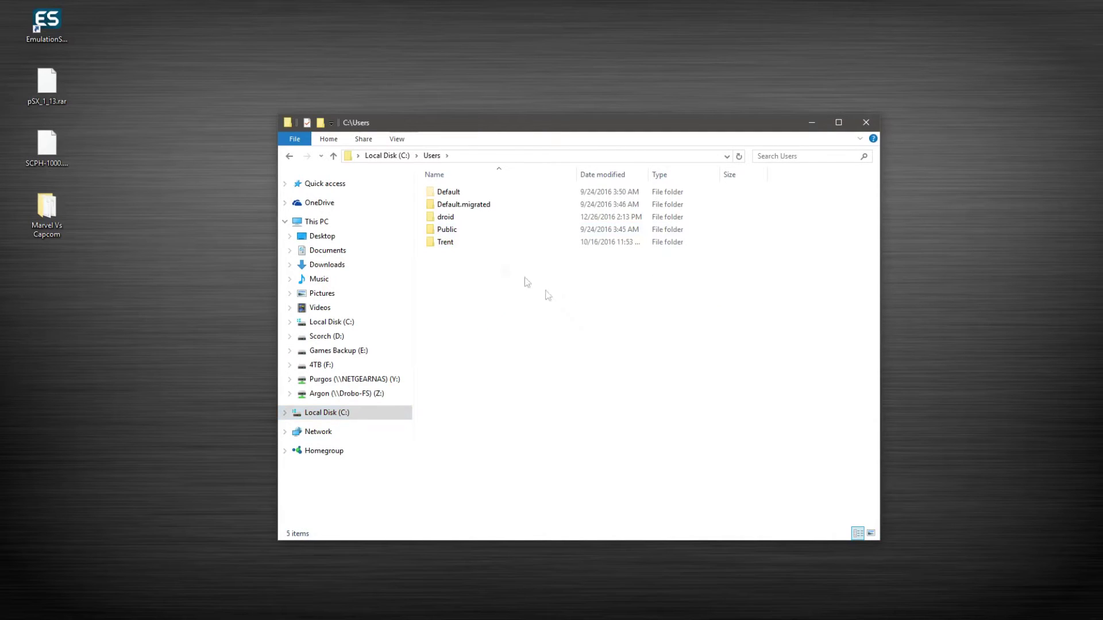
double_click(457, 219)
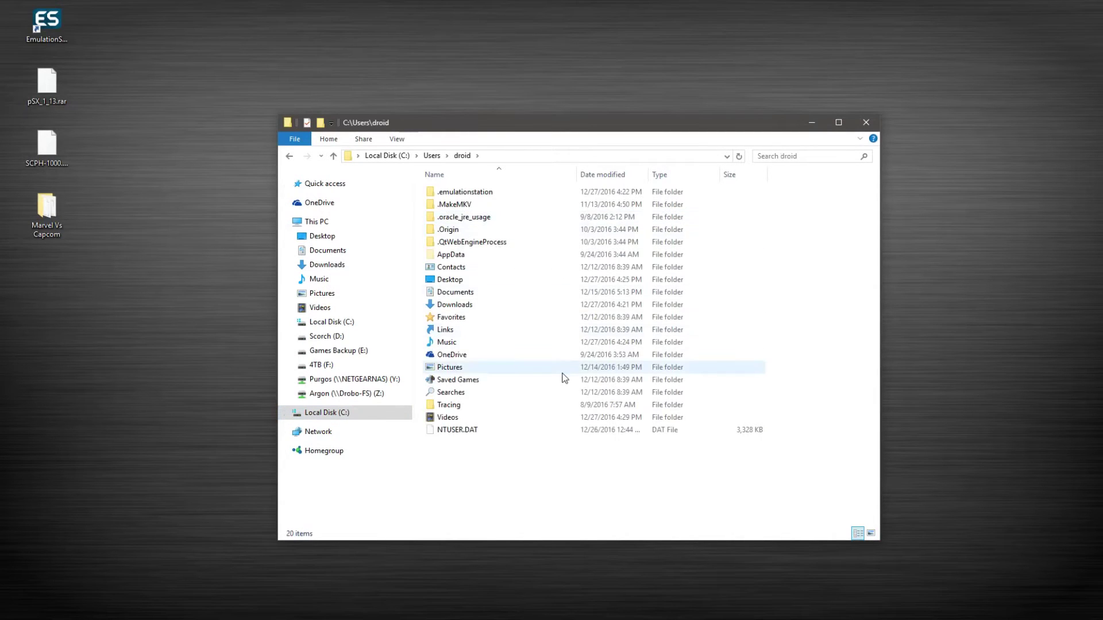
double_click(477, 193)
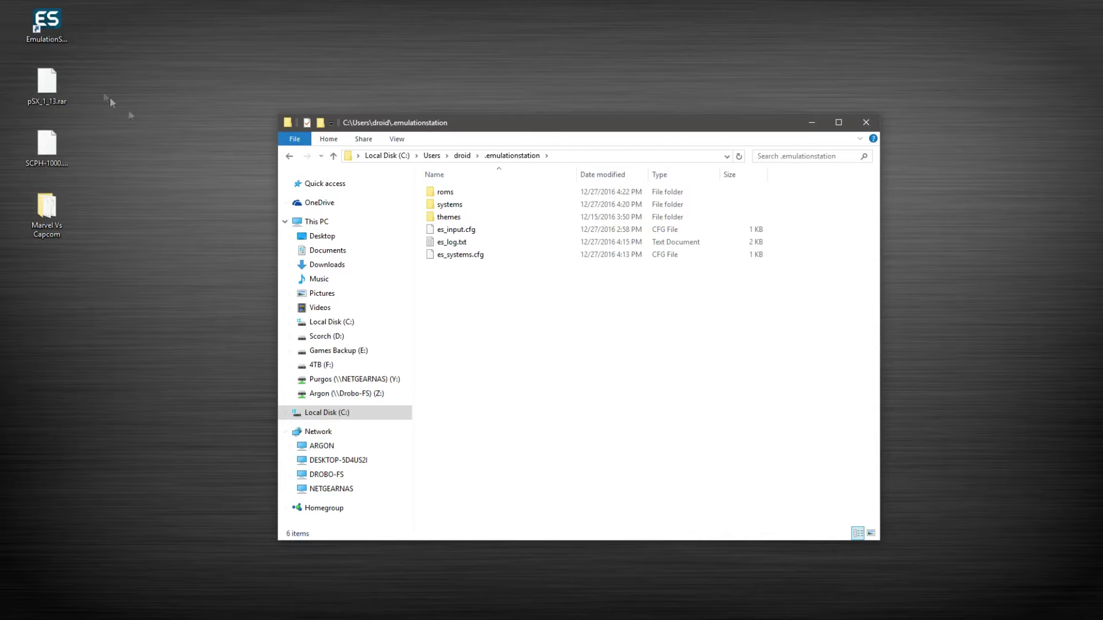
Create a new folder named PSX inside the systems folder of .emulationstation
left_click(47, 85)
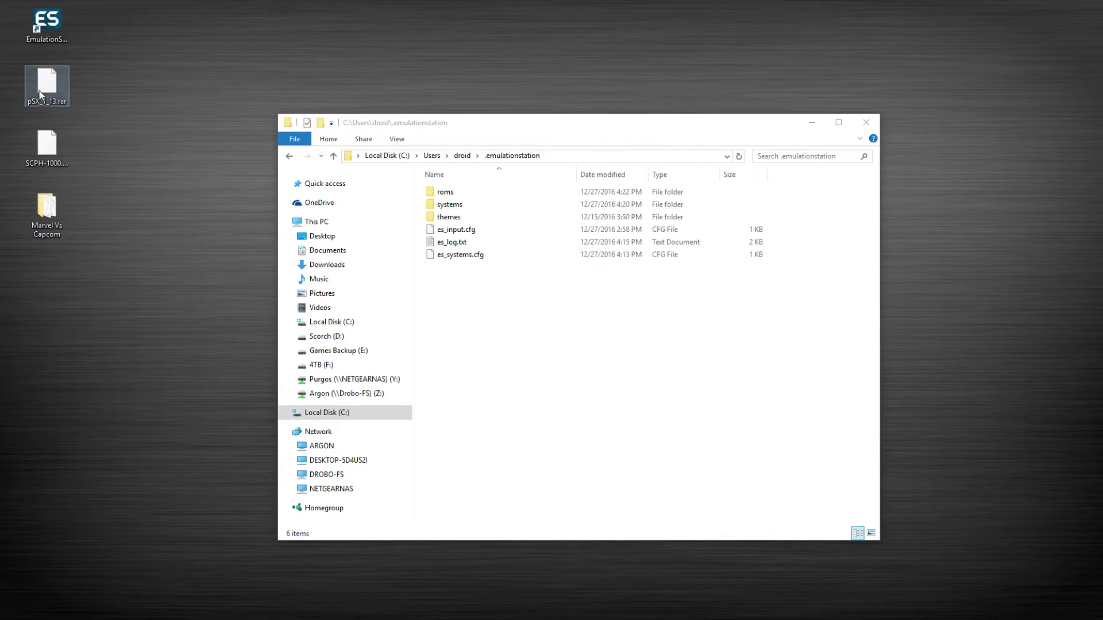
double_click(458, 209)
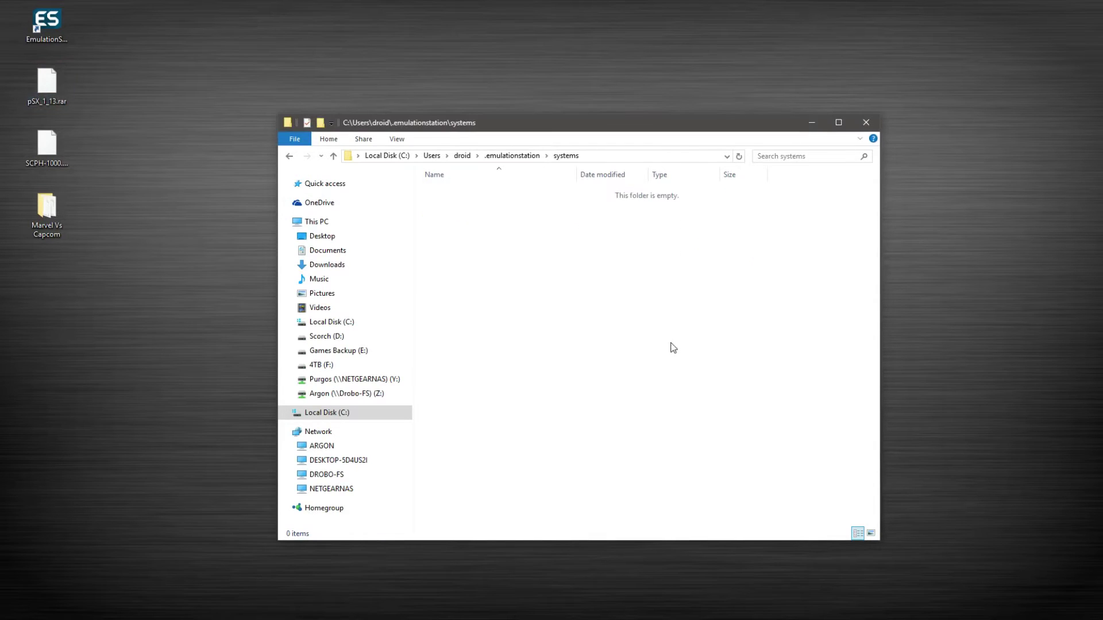
right_click(460, 236)
mouse_move(401, 377)
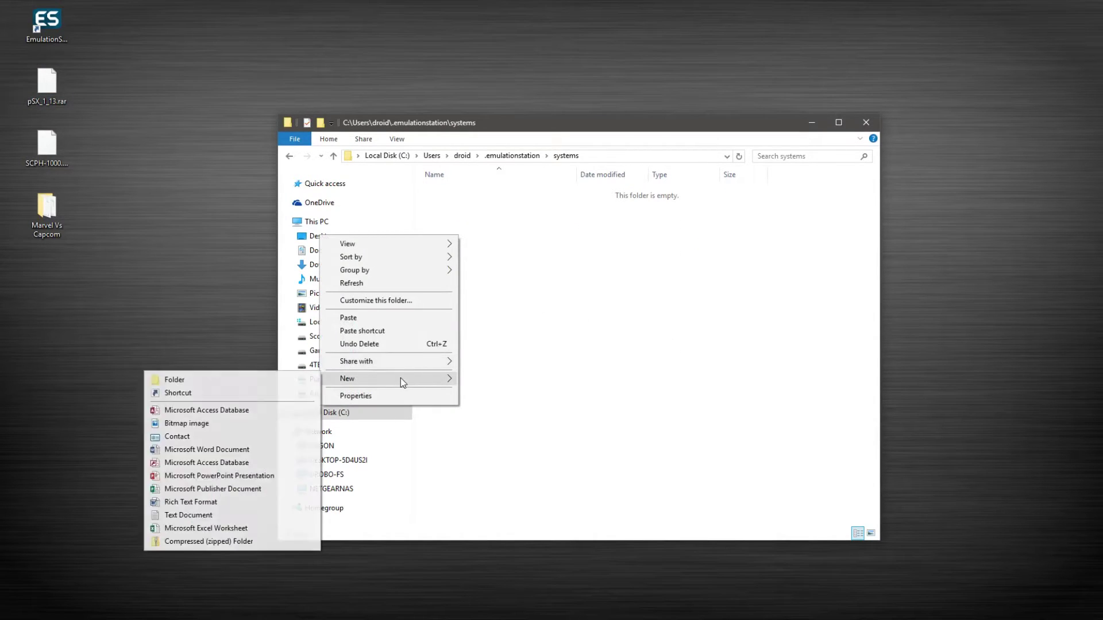
left_click(311, 382)
type("PSX")
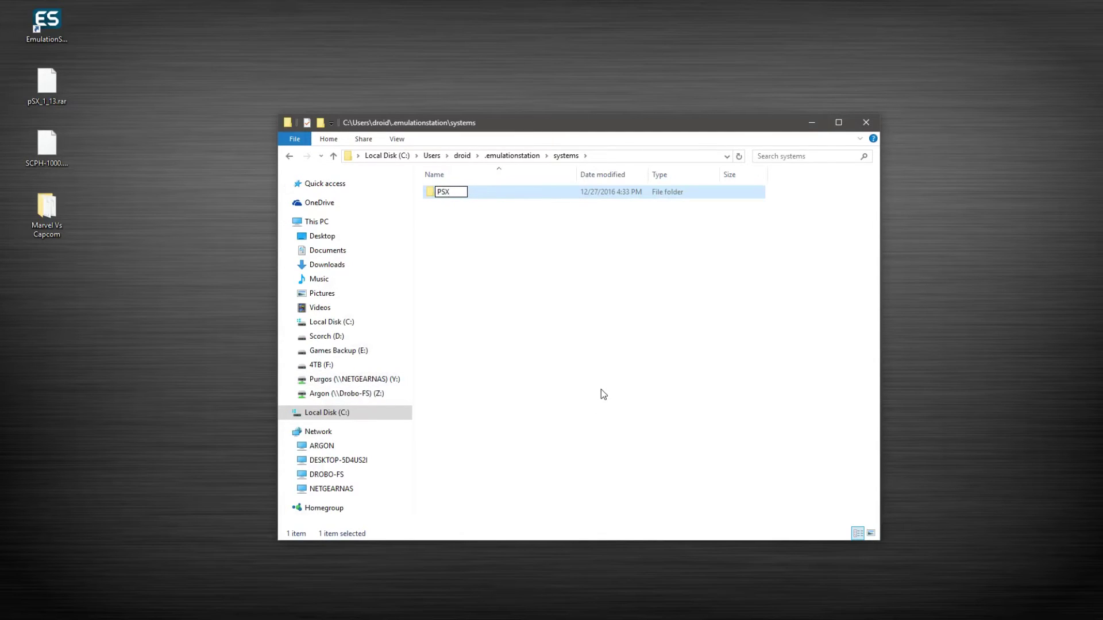
key("Return")
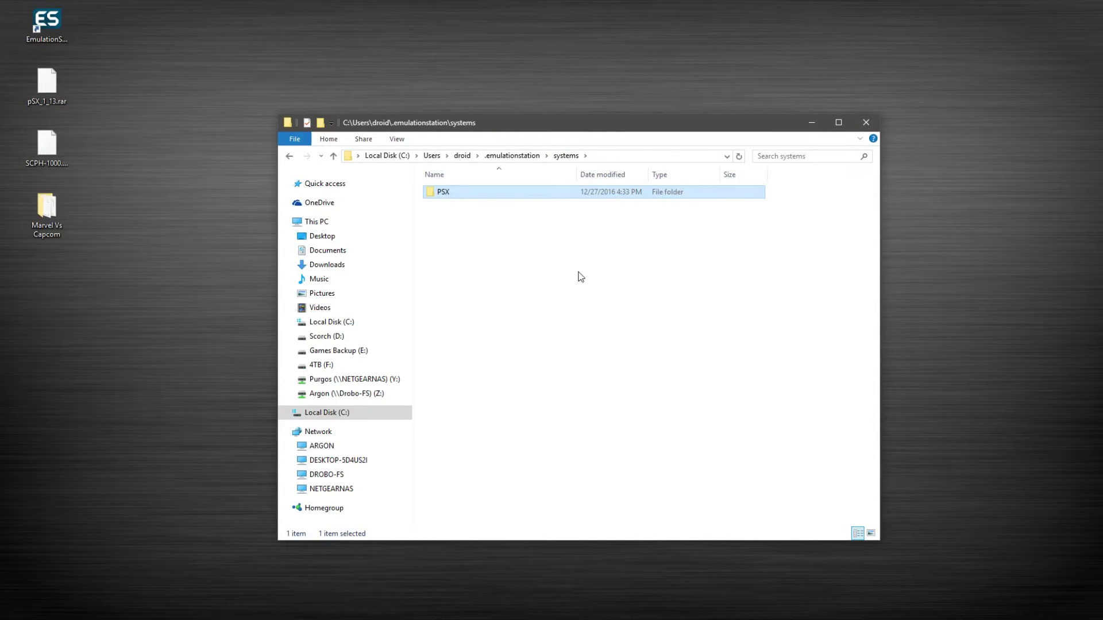
Open the PSX folder and the desktop archive pSX_1_13.rar in 7-Zip, arranging the two windows so both file lists are accessible
double_click(479, 192)
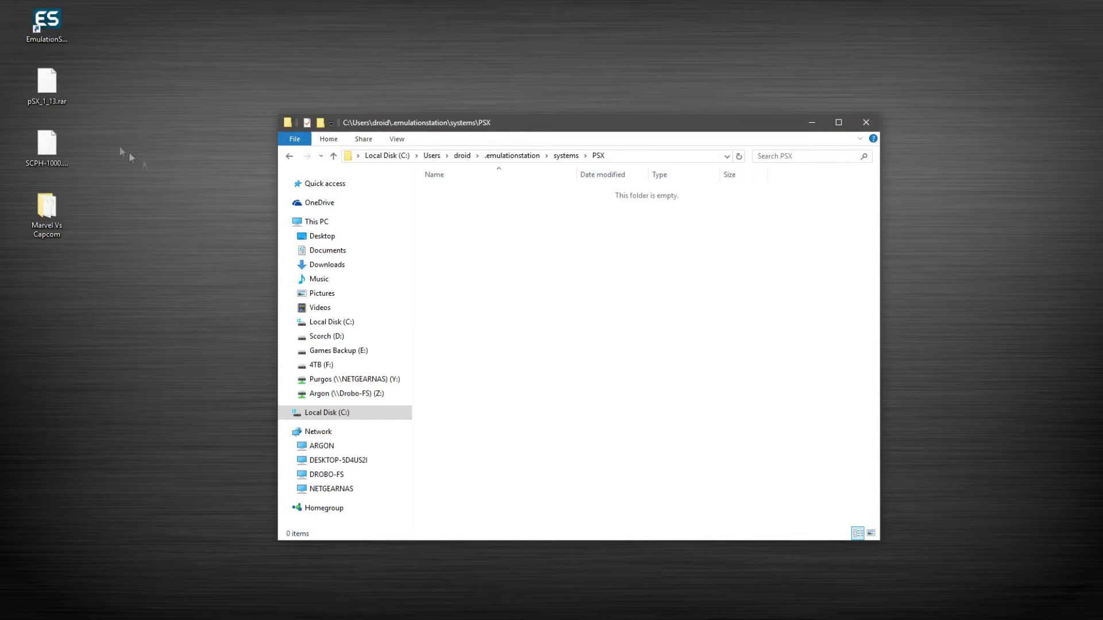
right_click(35, 98)
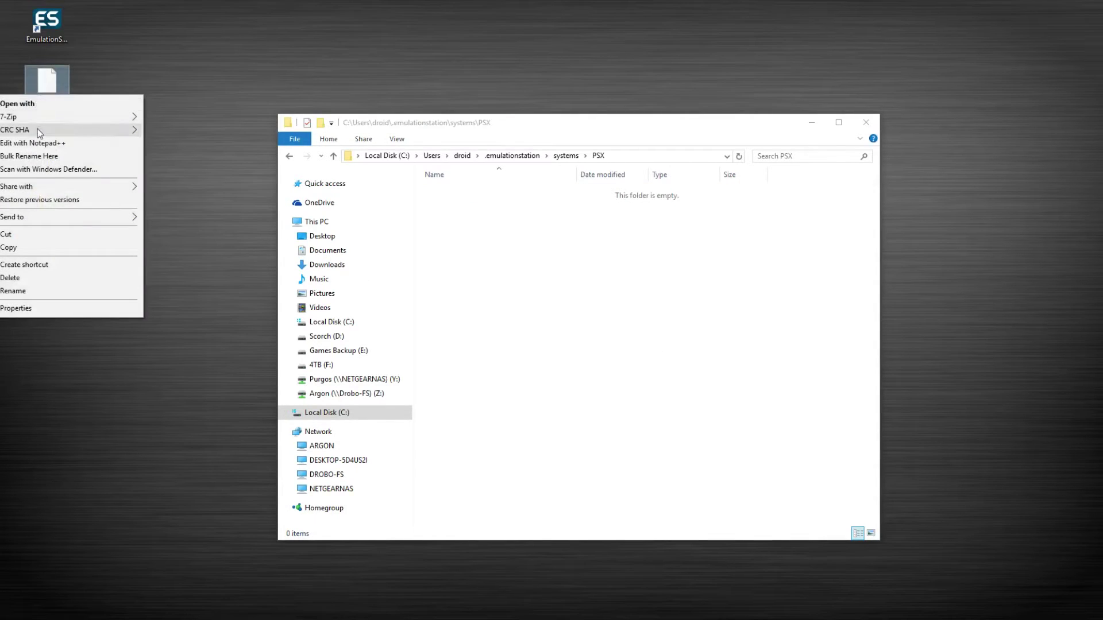
mouse_move(43, 116)
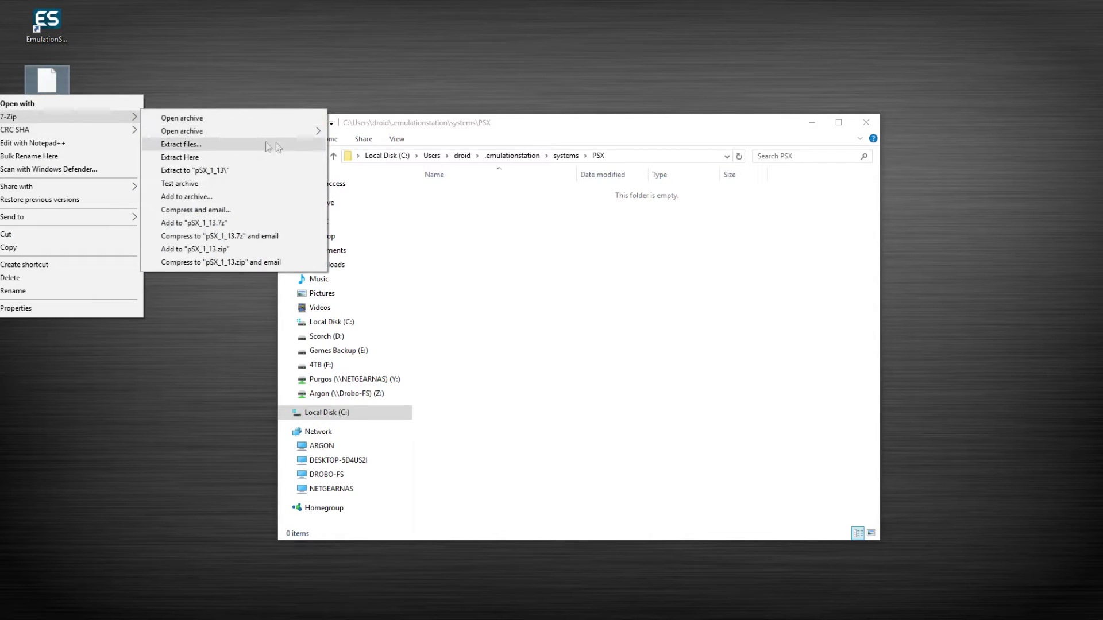
left_click(225, 123)
left_click_drag(347, 269, 446, 201)
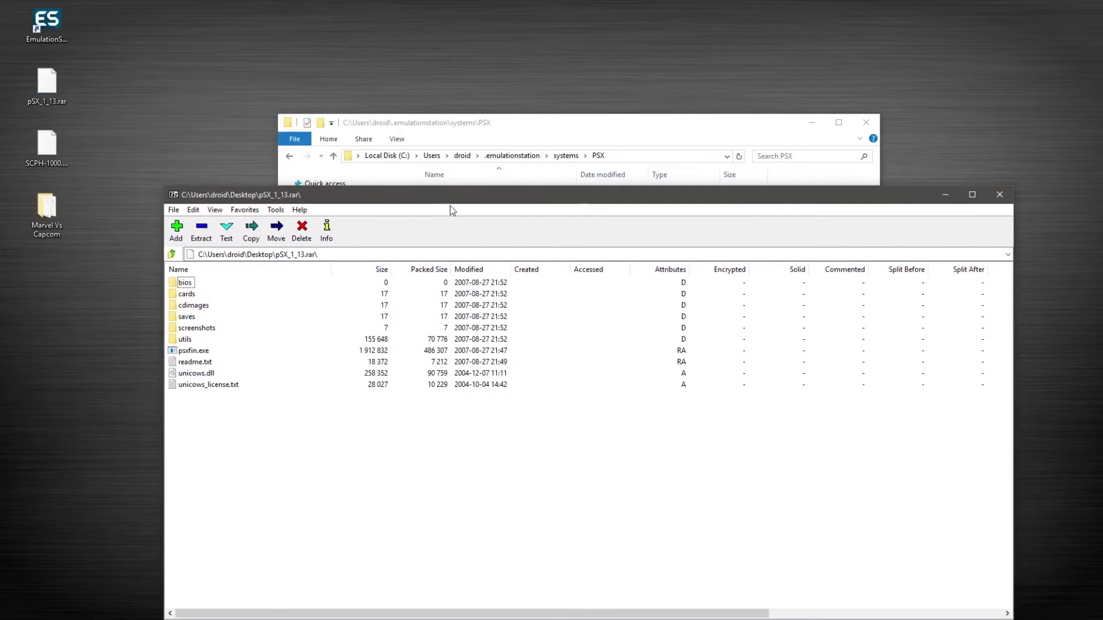
left_click_drag(451, 199, 400, 176)
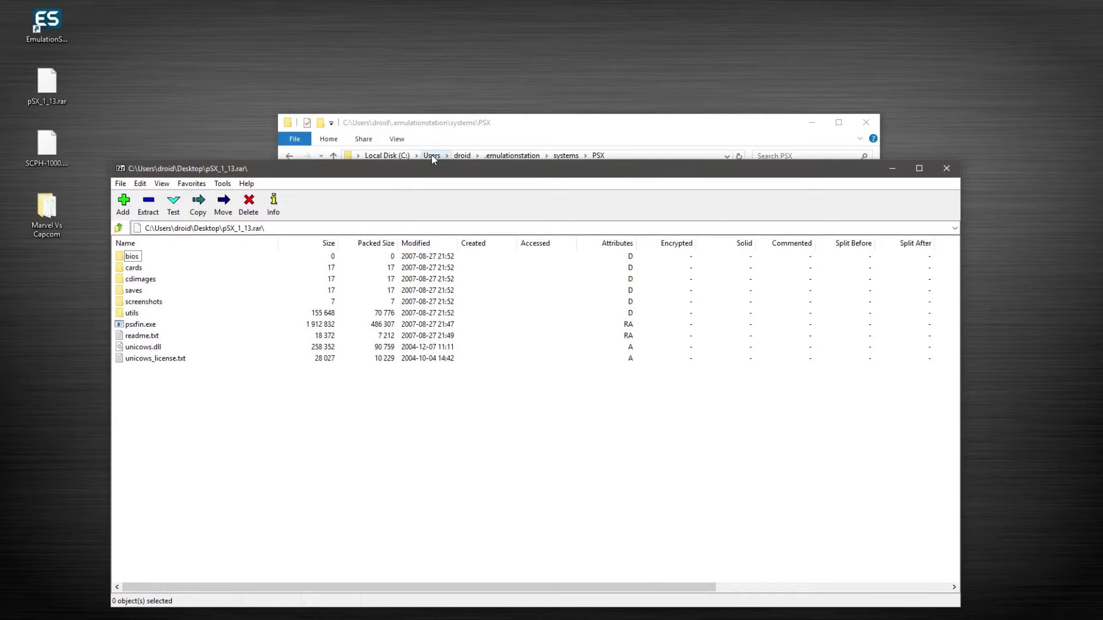
left_click_drag(461, 130, 619, 63)
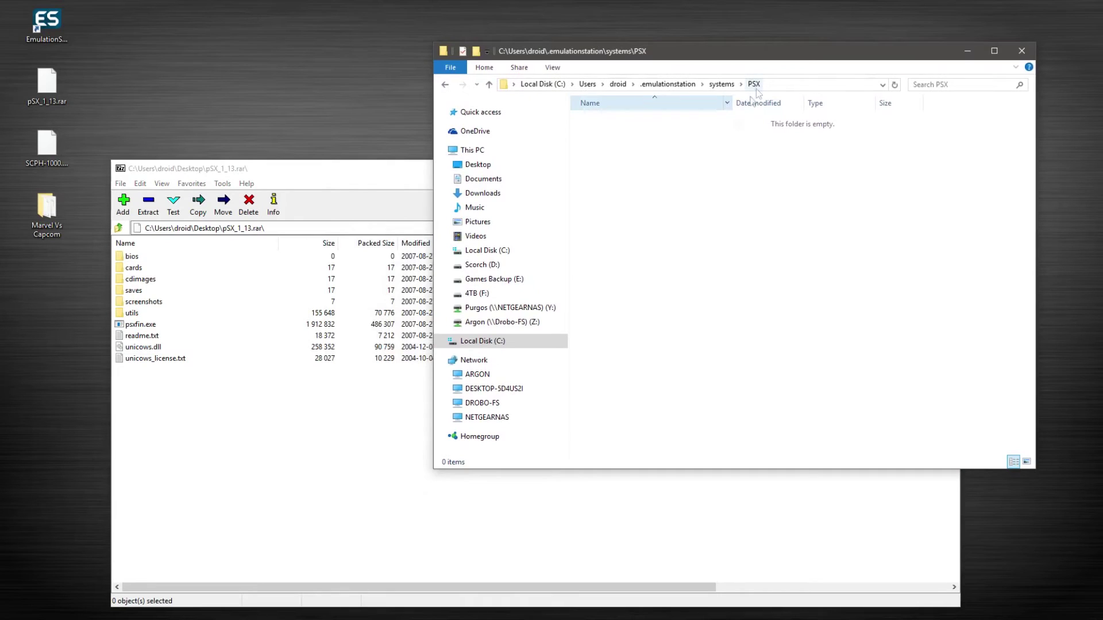
Extract all files and folders of pSX_1_13.rar into the PSX folder and close the archive
left_click(291, 466)
left_click_drag(197, 414, 115, 251)
left_click_drag(138, 356, 774, 145)
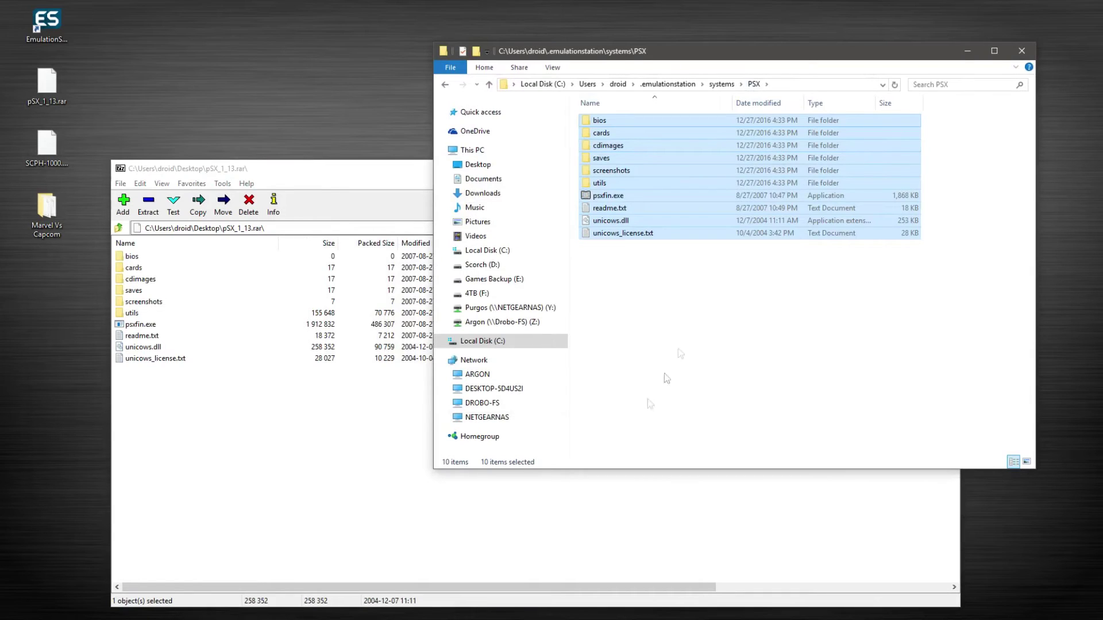
left_click(333, 473)
left_click(333, 474)
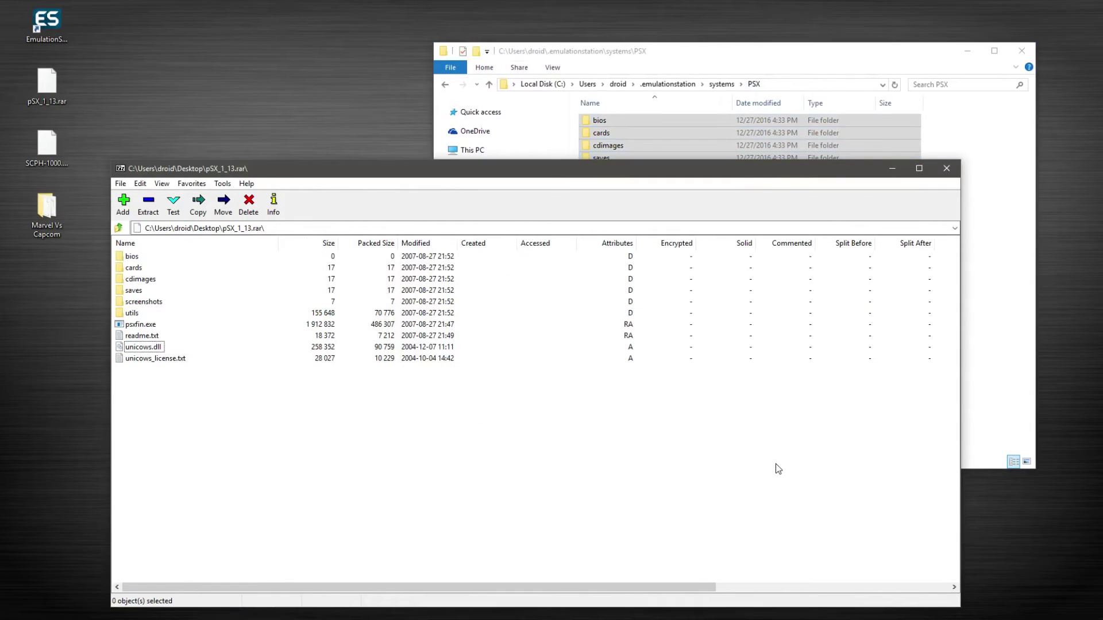
left_click(946, 168)
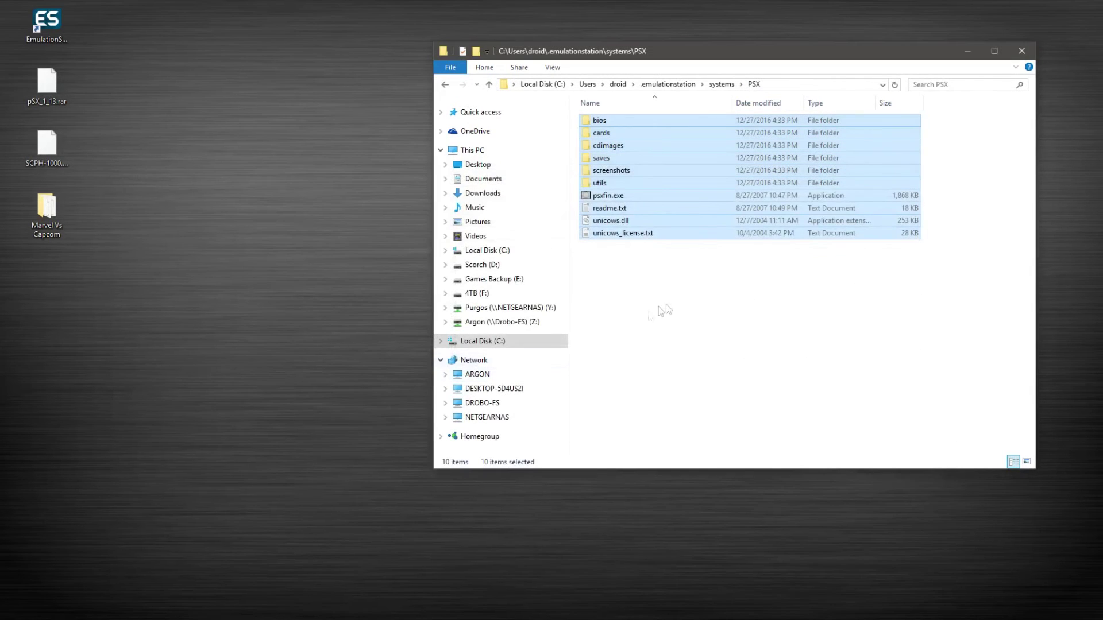
left_click(728, 347)
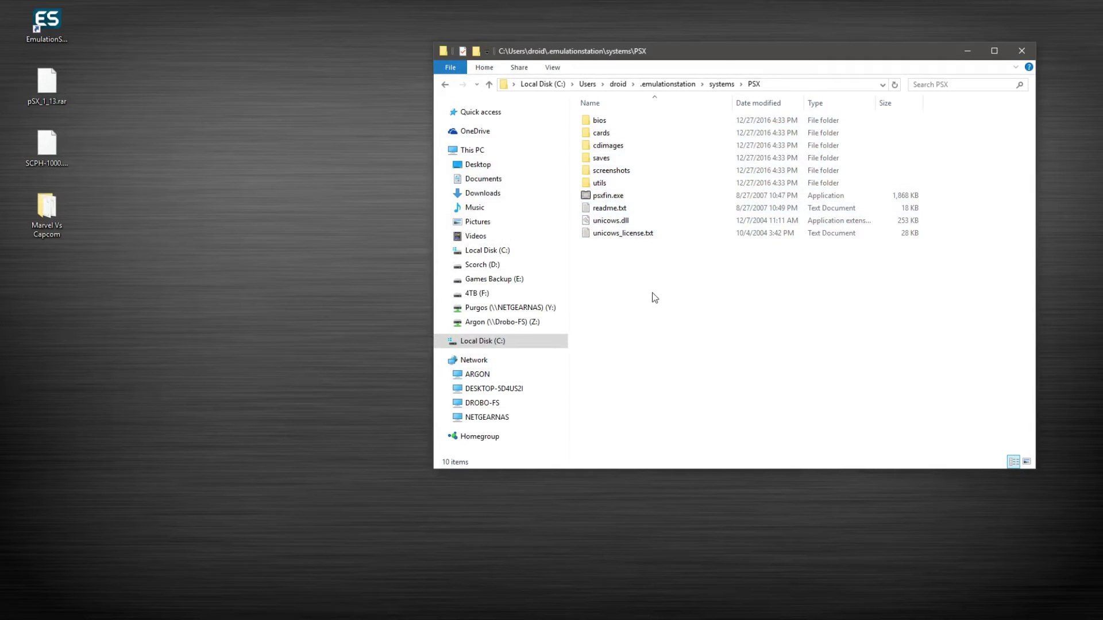
Copy SCPH-1000.bin from the desktop into the PSX bios folder and delete the placeholder text file there
left_click(46, 154)
right_click(57, 166)
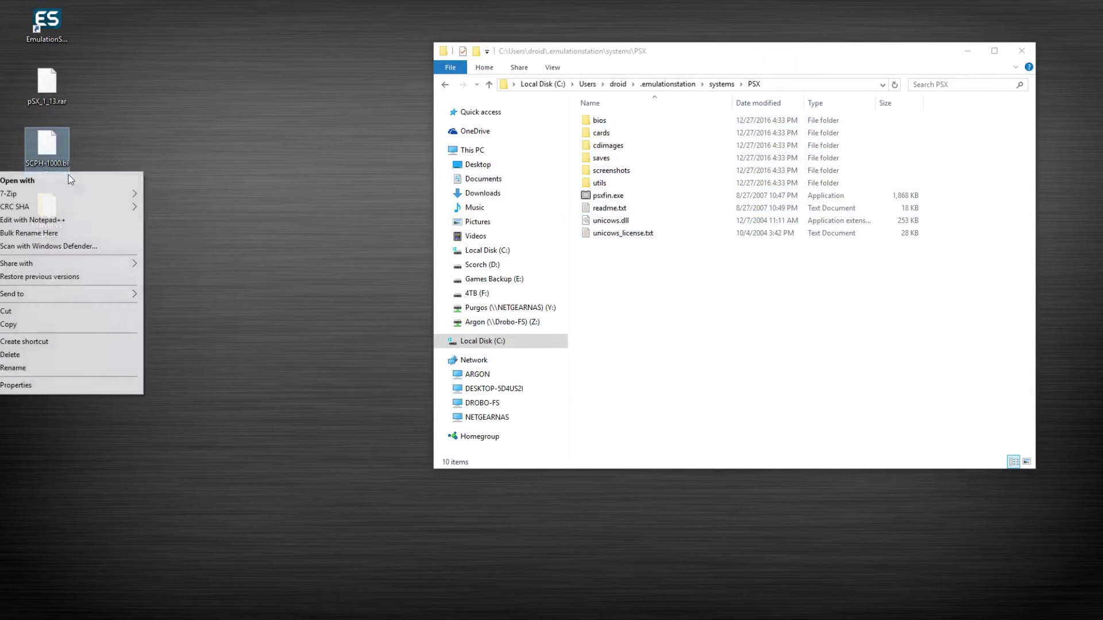
left_click(53, 324)
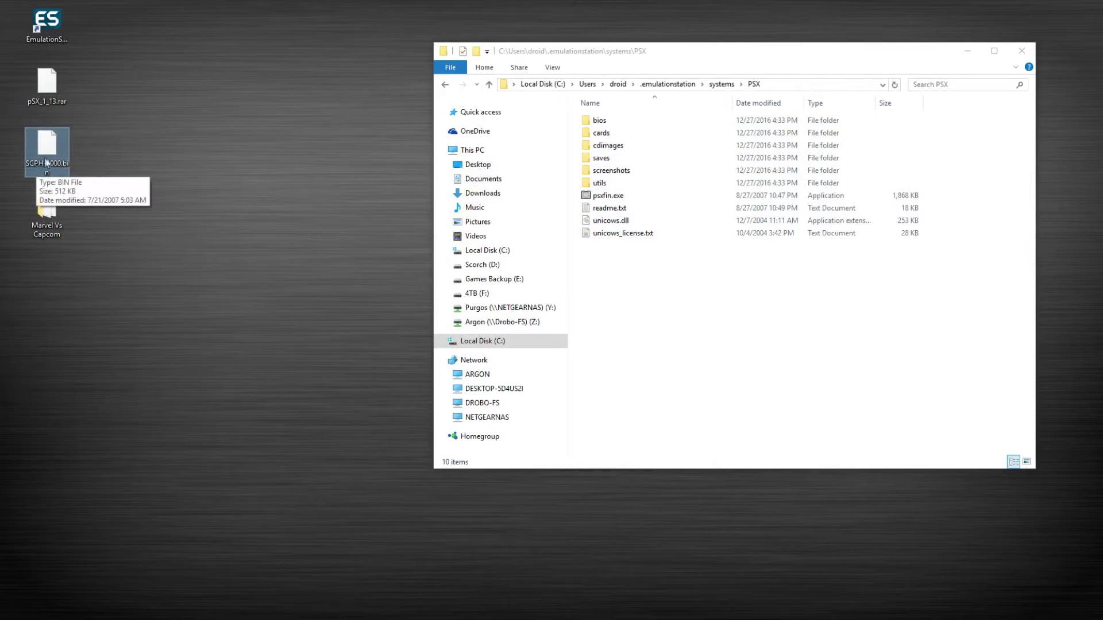
double_click(636, 120)
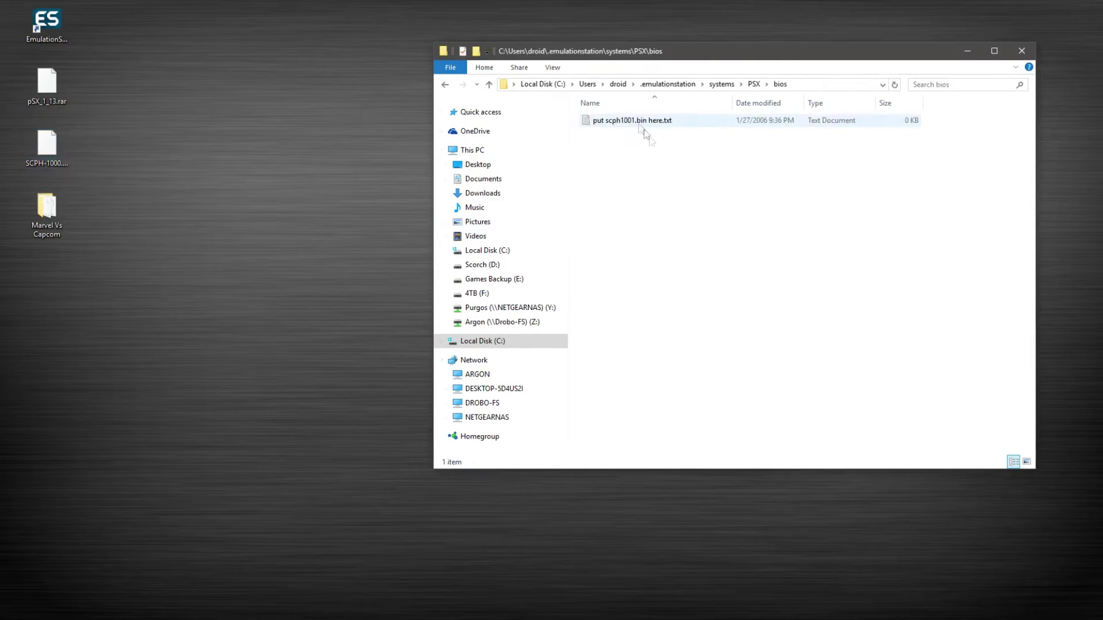
right_click(663, 206)
left_click(600, 289)
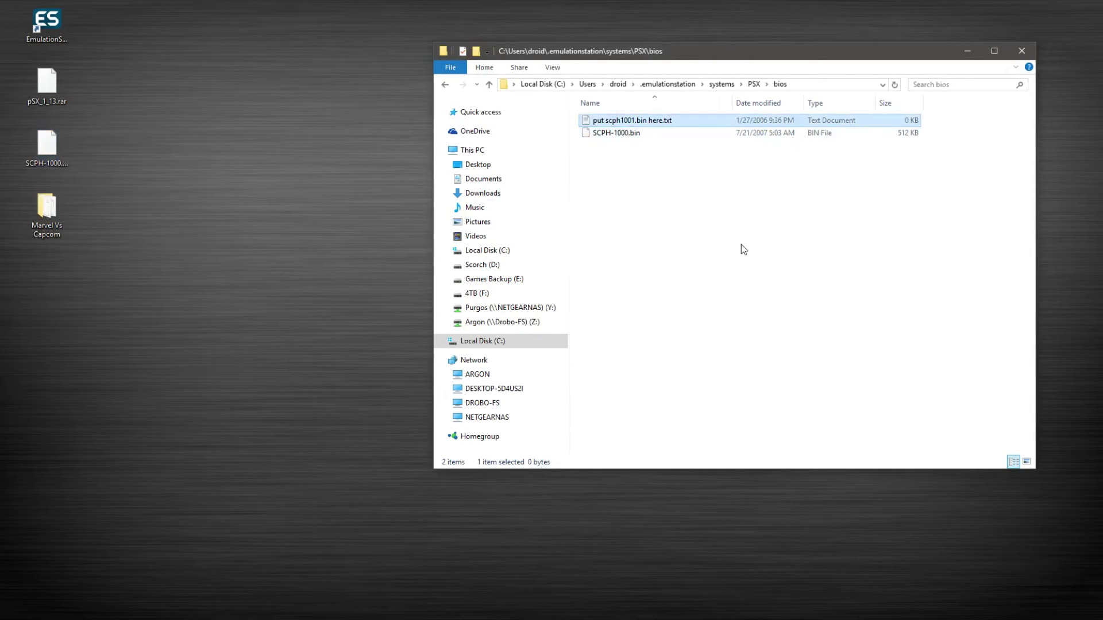
key("Delete")
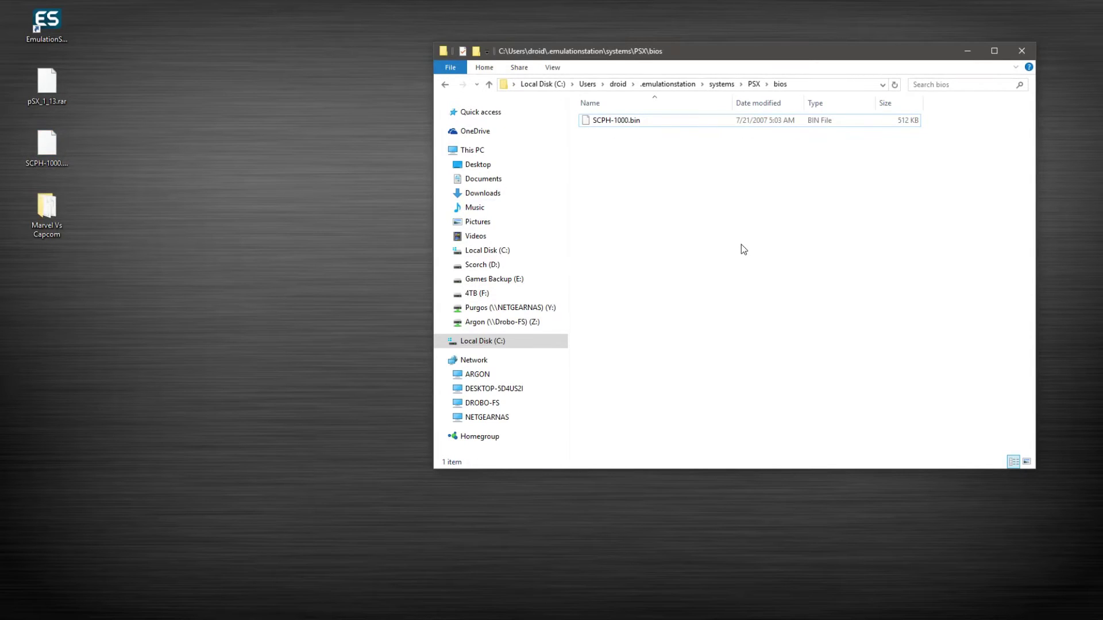
Run psxfin.exe from the PSX folder with English as language and SCPH-1000.bin as BIOS image, and close the emulator
left_click(445, 85)
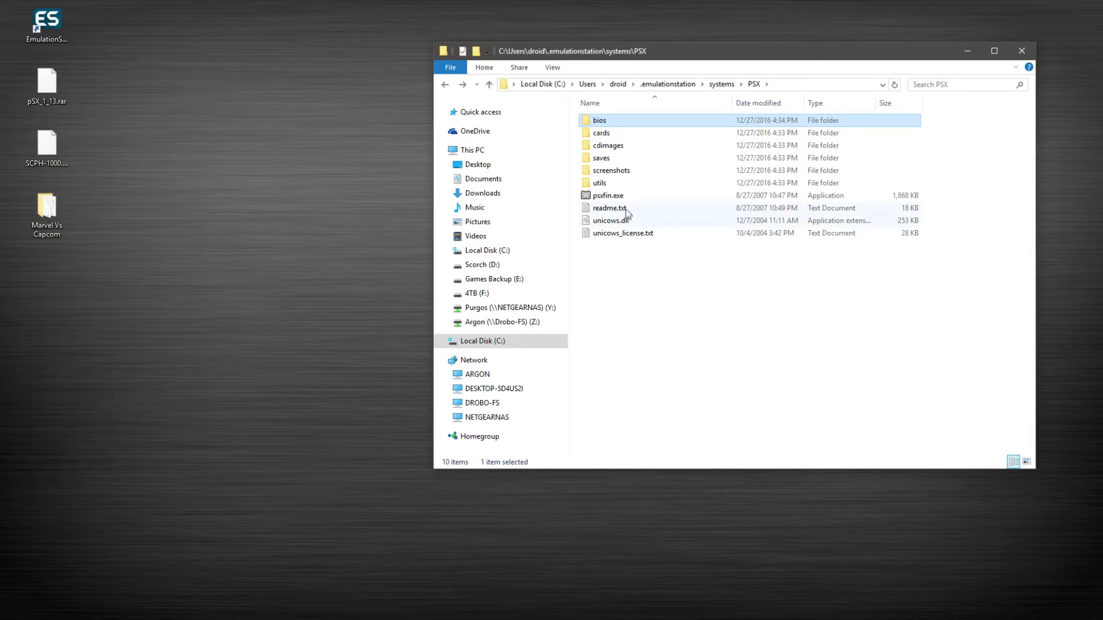
double_click(609, 196)
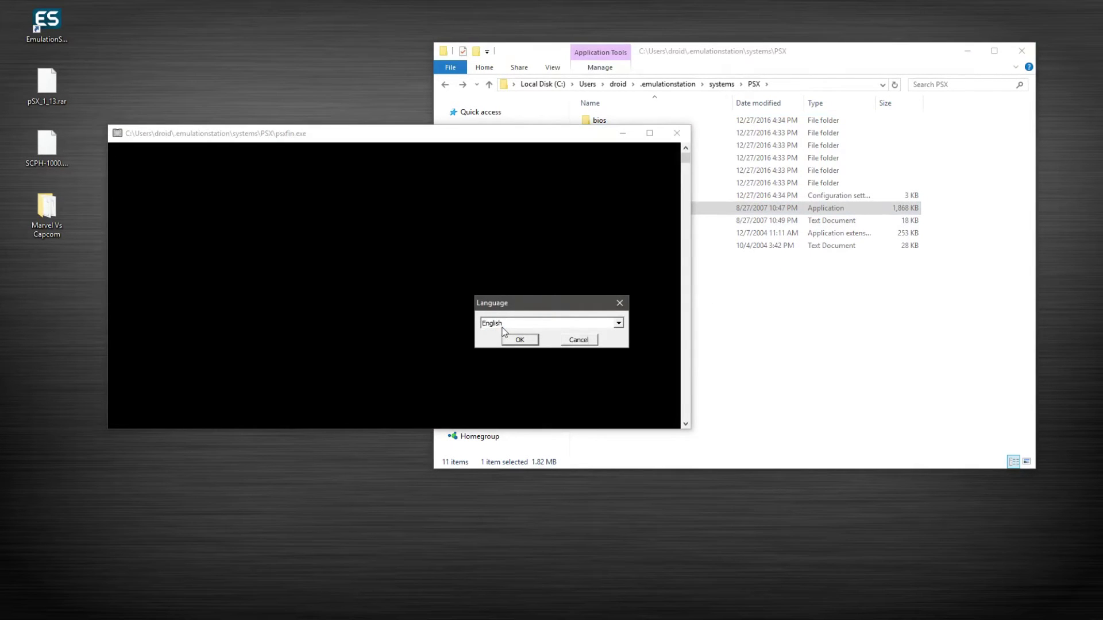
left_click(511, 339)
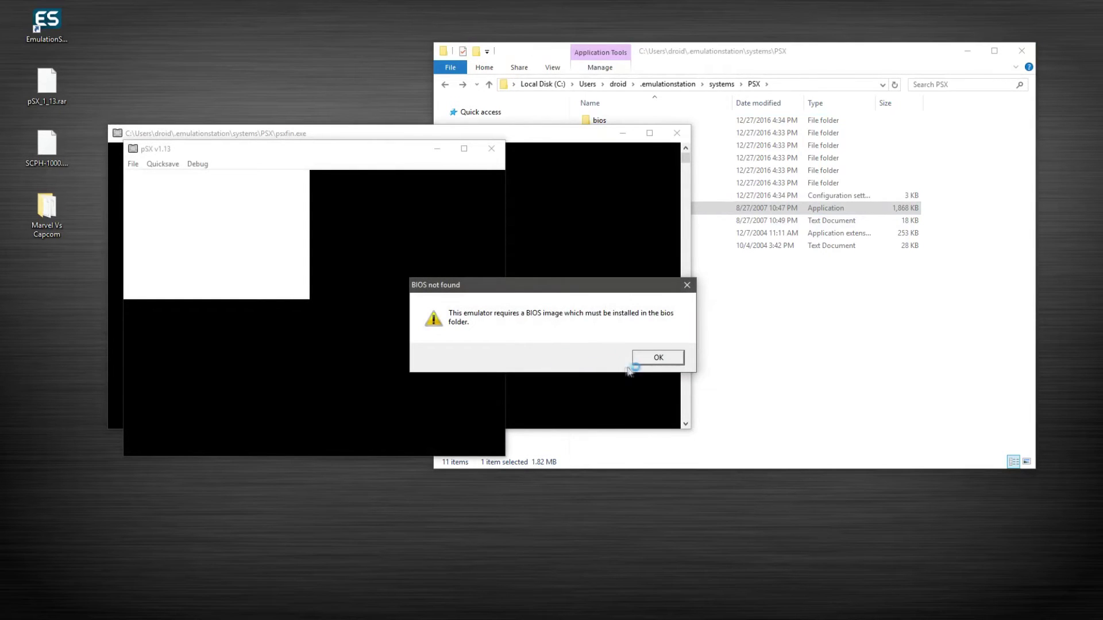
left_click(657, 360)
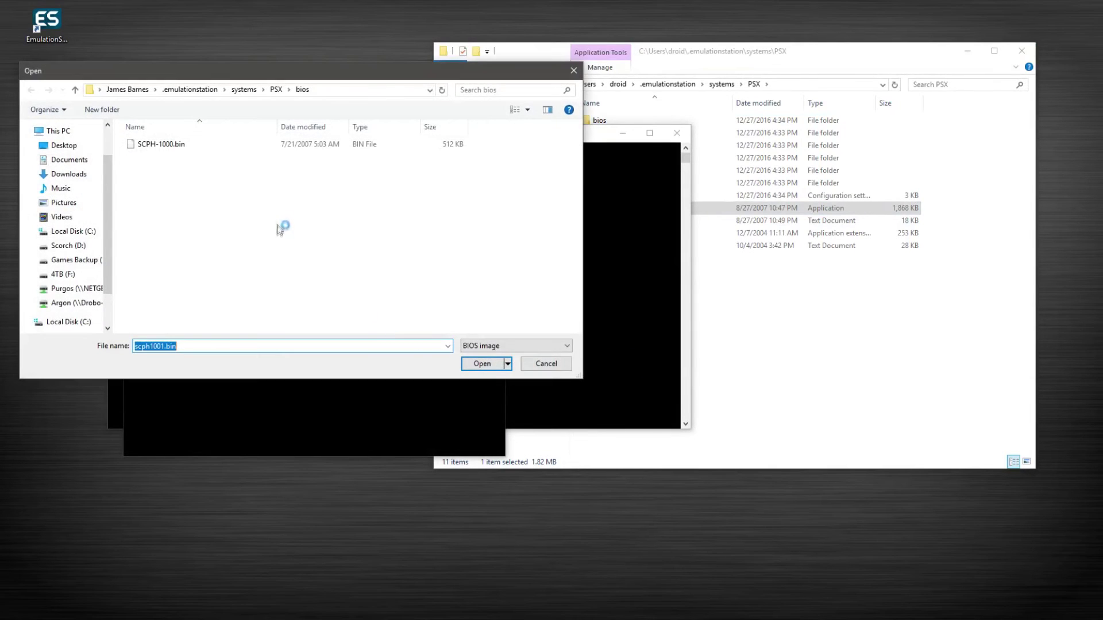
left_click(164, 145)
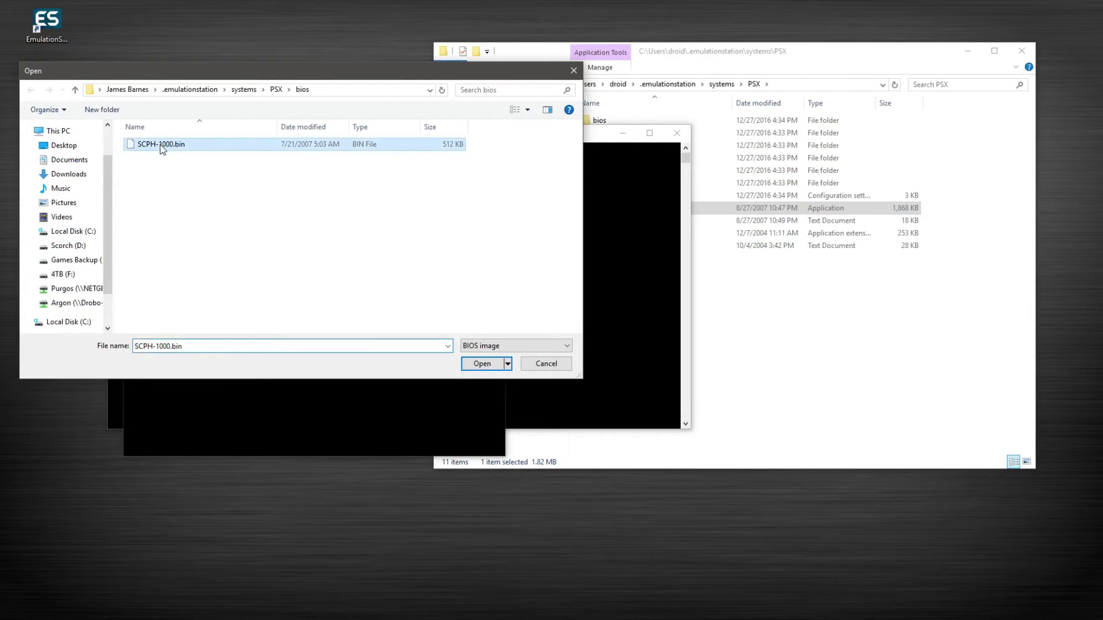
left_click(473, 367)
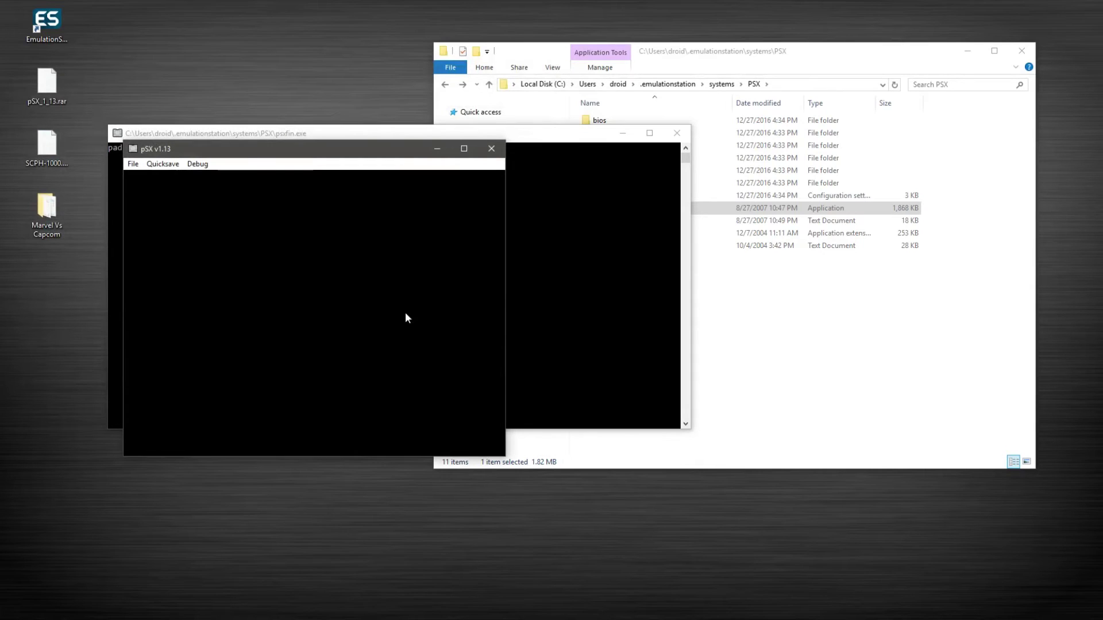
left_click(491, 149)
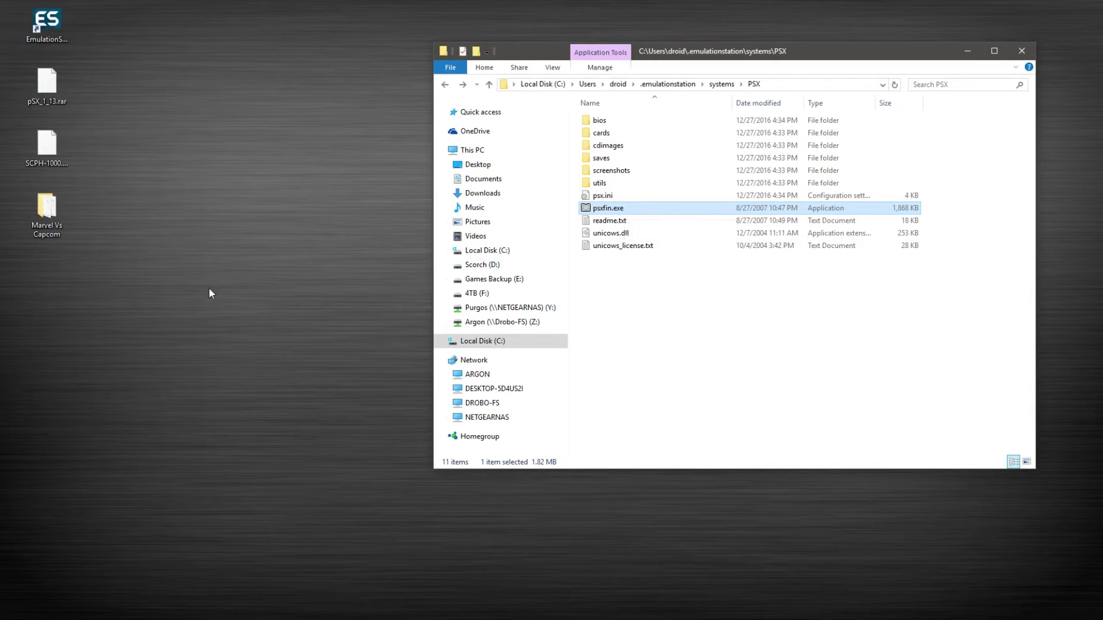
Create a folder named PSX inside the roms folder of .emulationstation
left_click(443, 85)
left_click(444, 84)
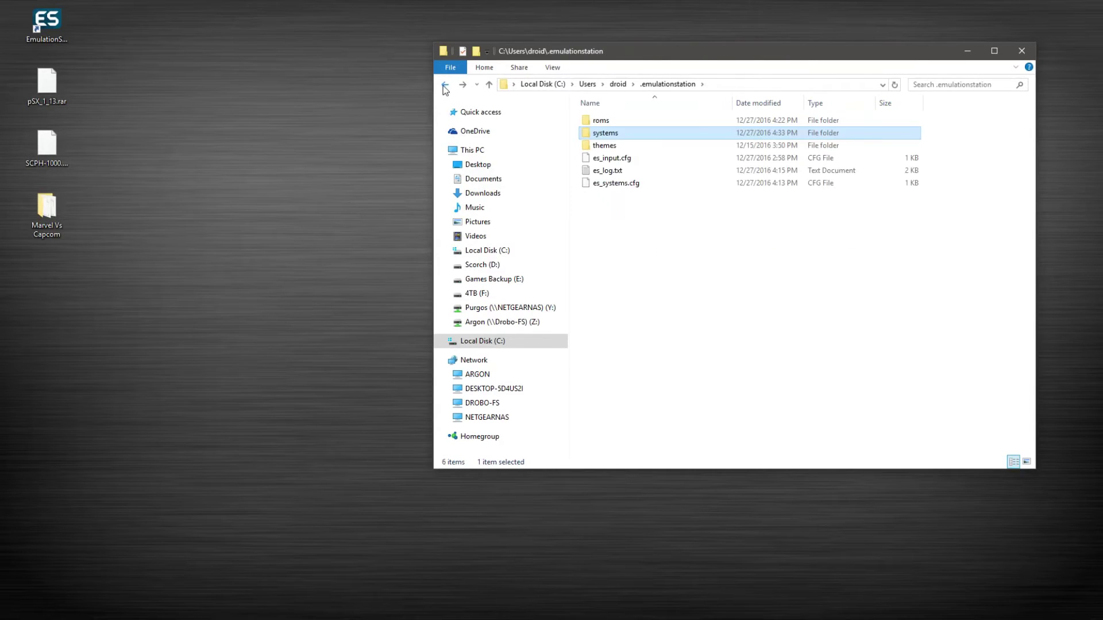
double_click(598, 122)
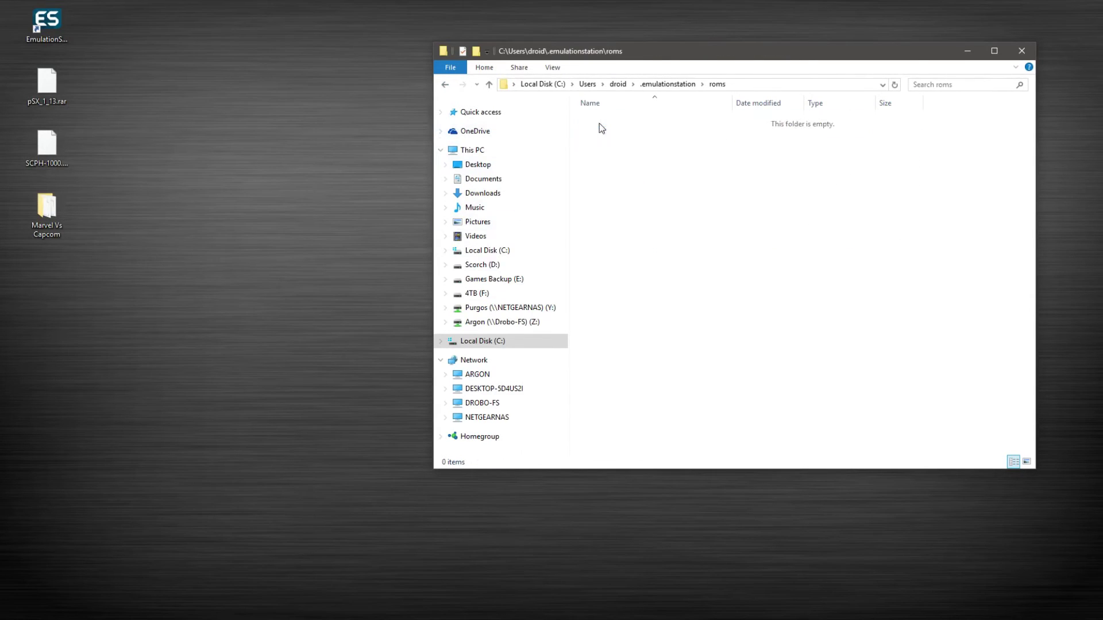
right_click(631, 181)
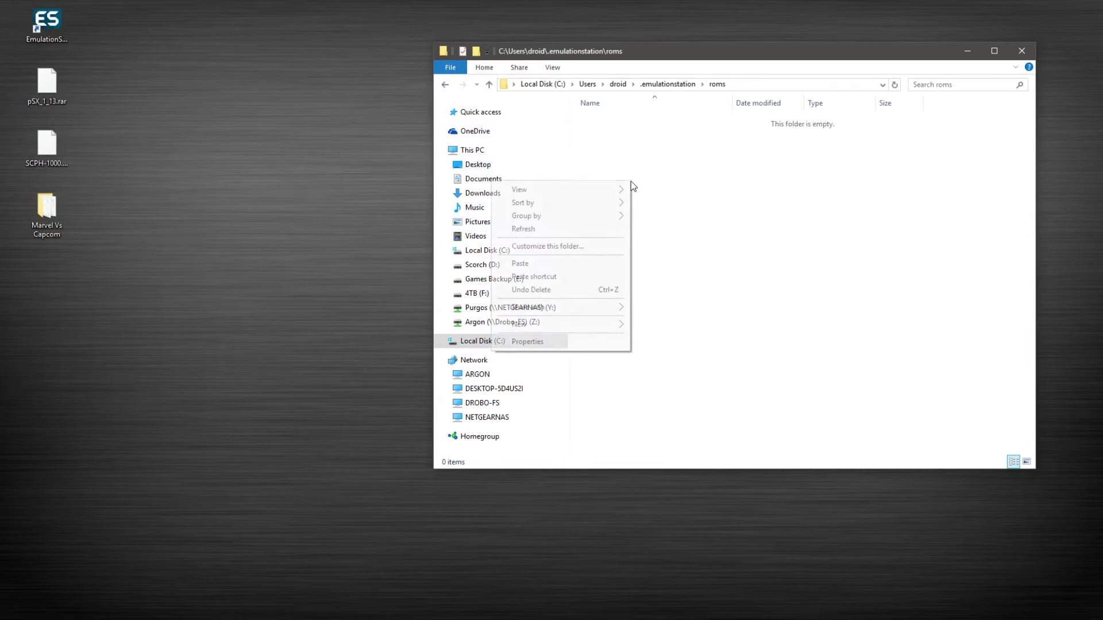
mouse_move(566, 325)
left_click(460, 324)
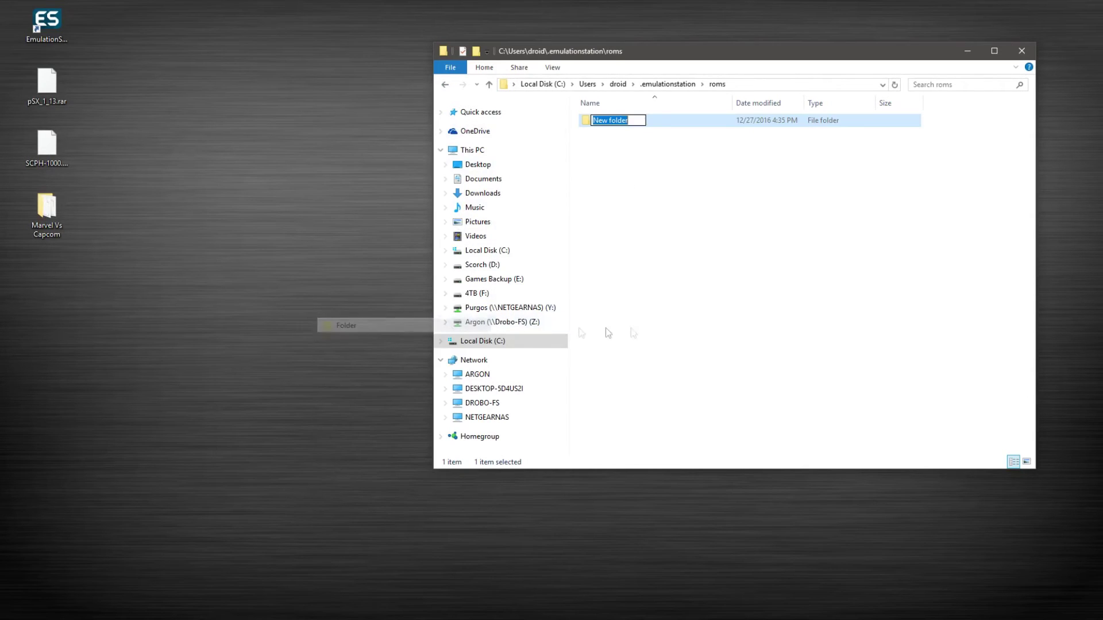
type("PSXX")
key("BackSpace")
key("BackSpace")
type("X")
key("Return")
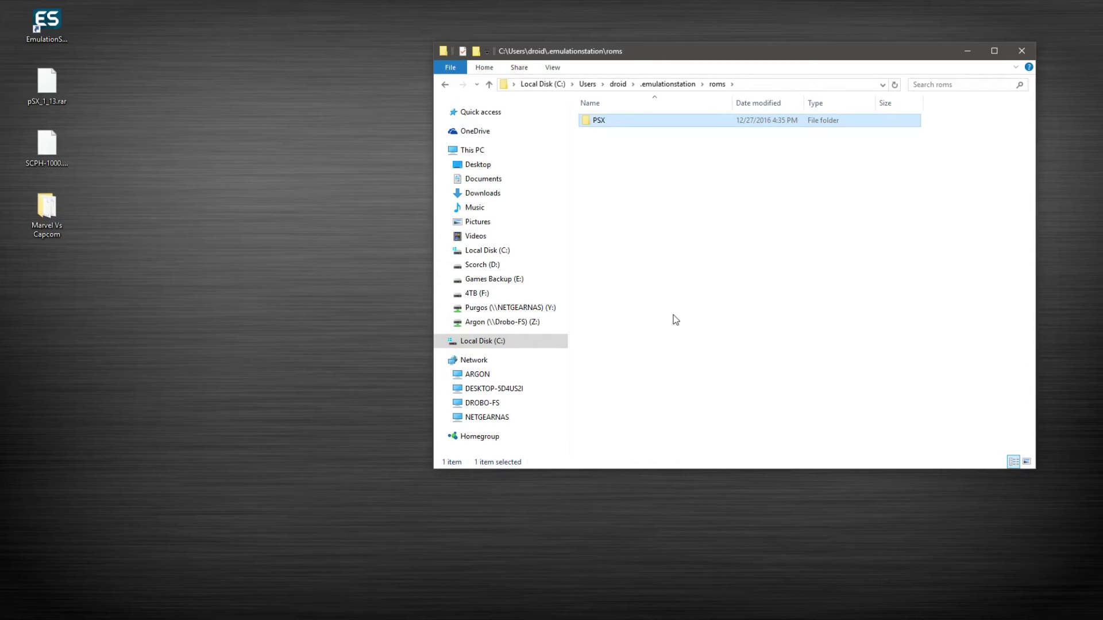
Move both game files from the desktop folder Marvel Vs Capcom into the roms PSX folder and close the source folder
double_click(636, 120)
double_click(55, 229)
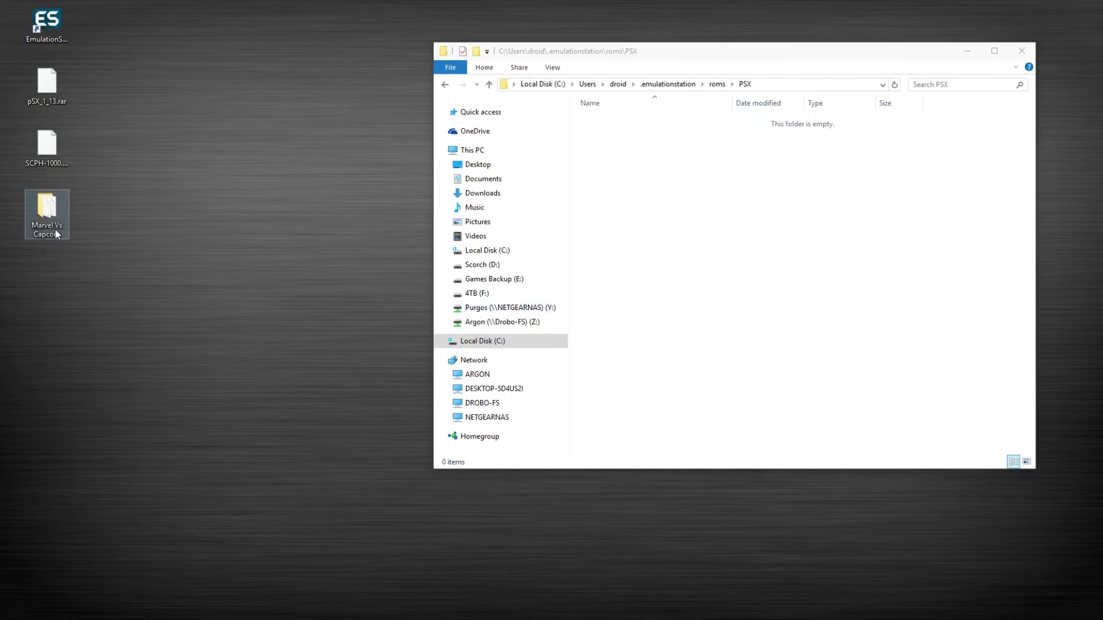
left_click_drag(721, 78, 497, 308)
left_click_drag(417, 411, 661, 189)
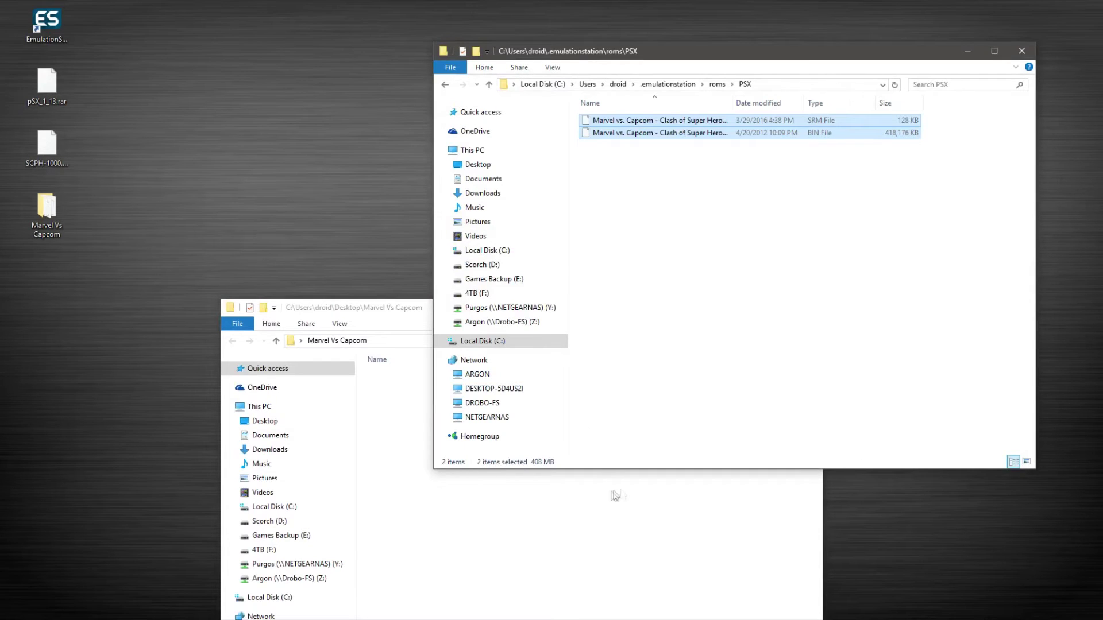
left_click(682, 553)
left_click(809, 307)
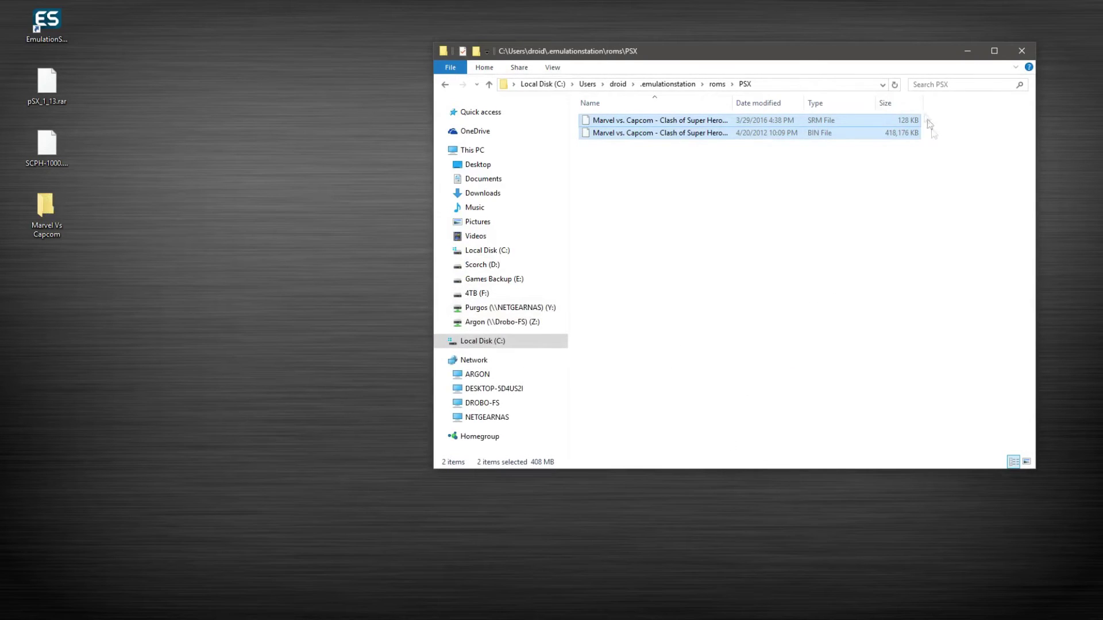
Widen the Size and Name columns and examine the full names, types and sizes of the two Marvel vs. Capcom files
left_click_drag(921, 103, 956, 104)
left_click(706, 133)
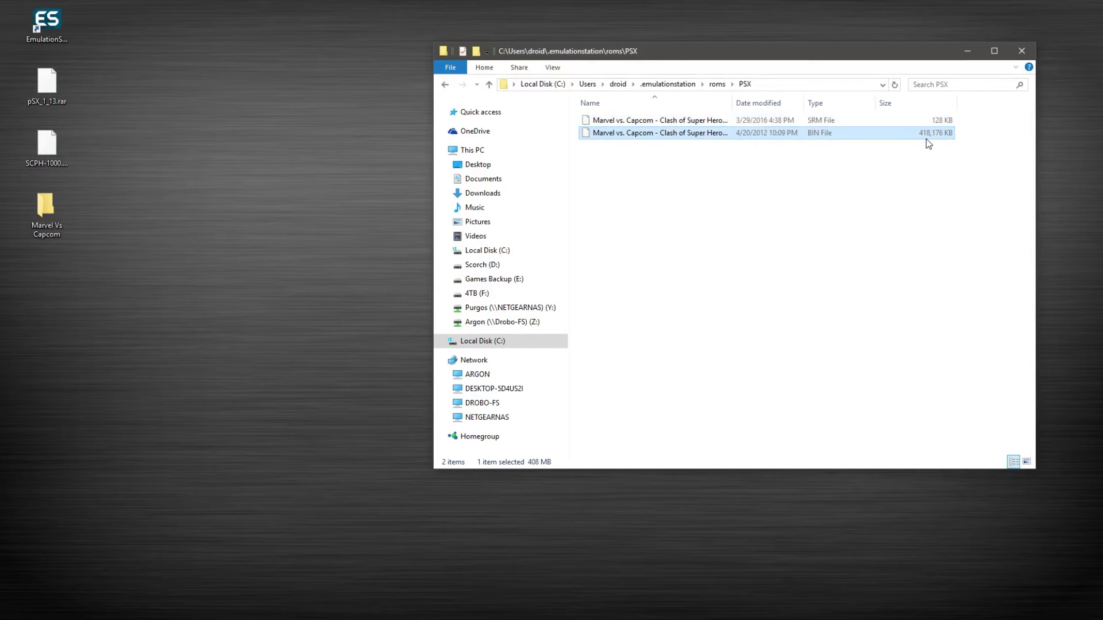
left_click(913, 124)
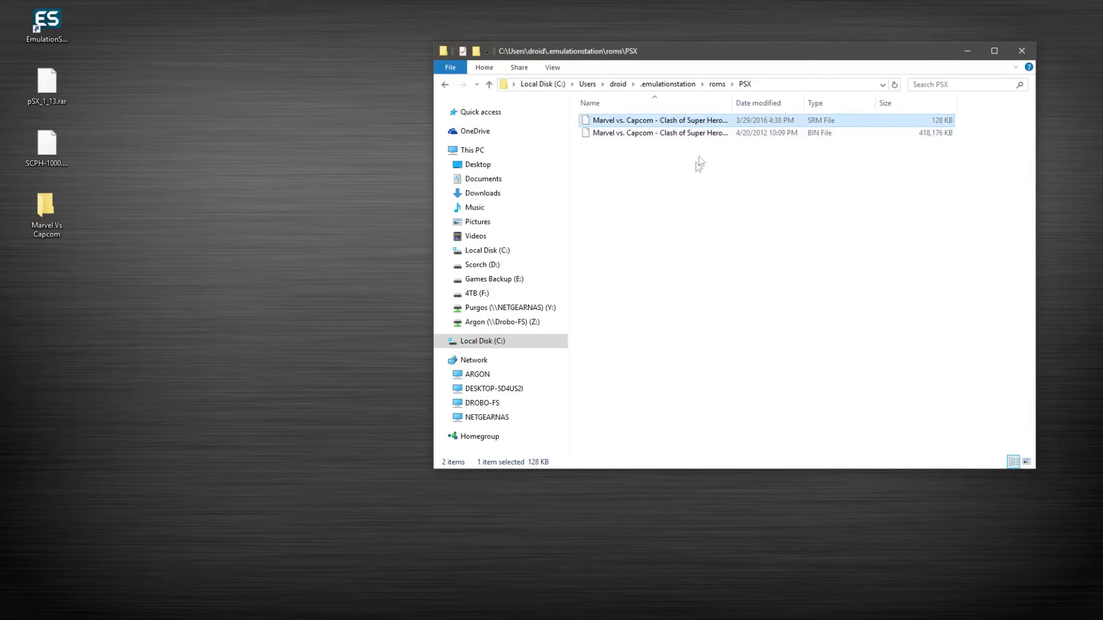
left_click_drag(731, 106, 756, 105)
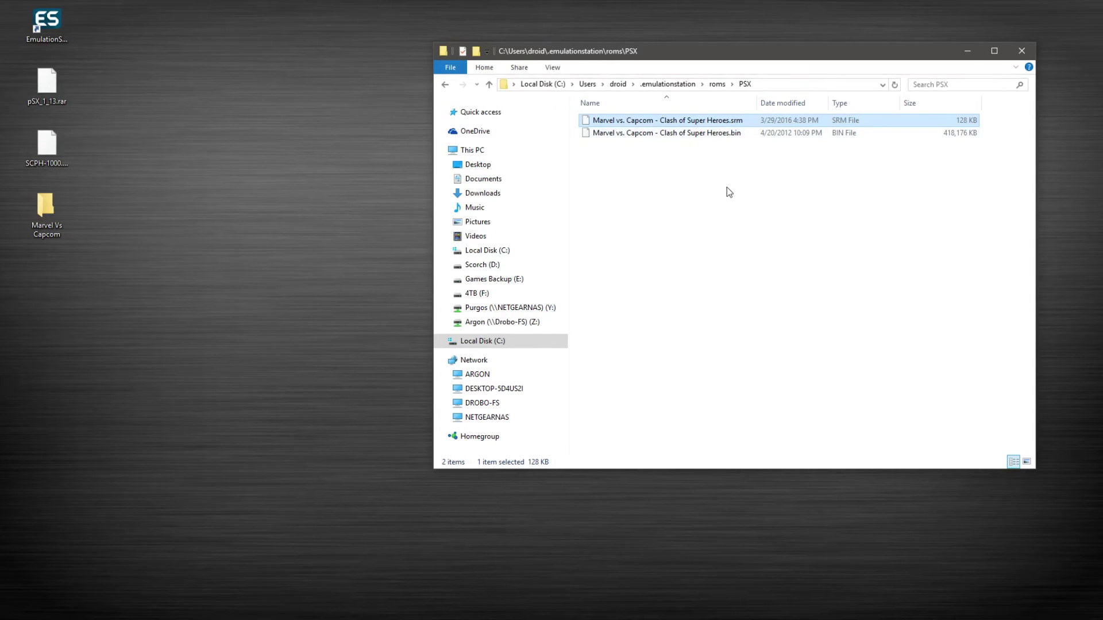
left_click(739, 133)
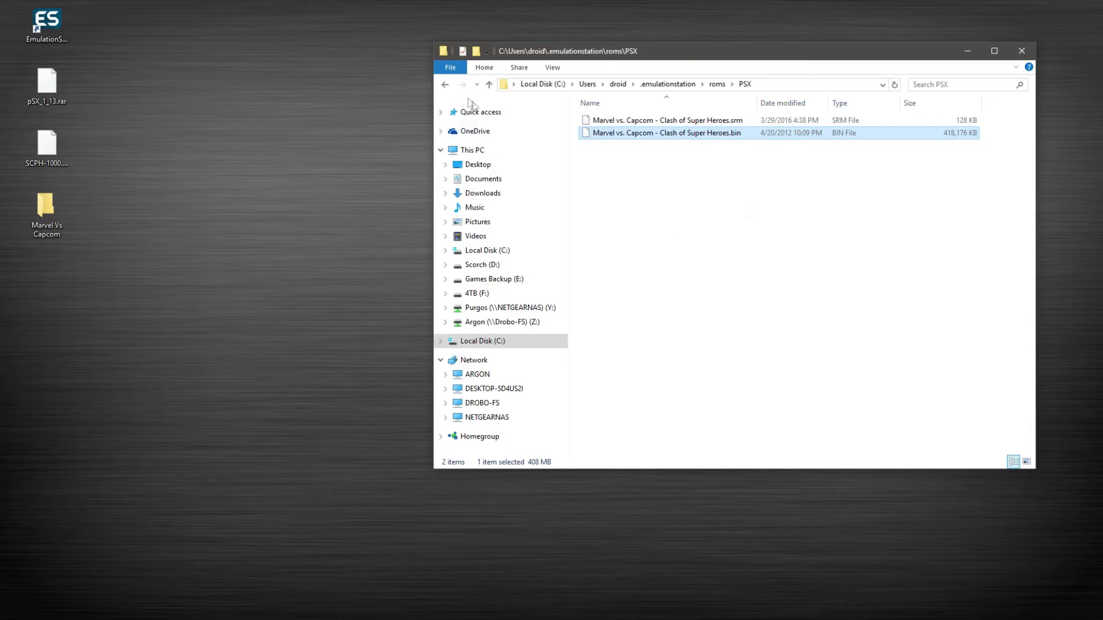
Open es_systems.cfg from the .emulationstation folder in Notepad++ and place its window so the folder window stays accessible
left_click(445, 85)
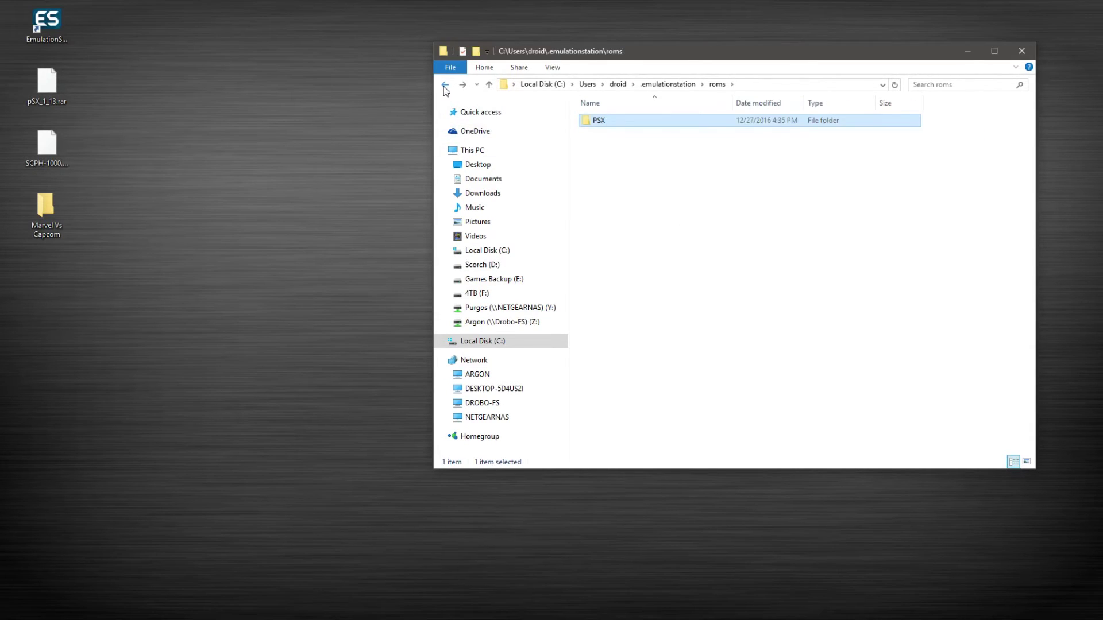
left_click(444, 86)
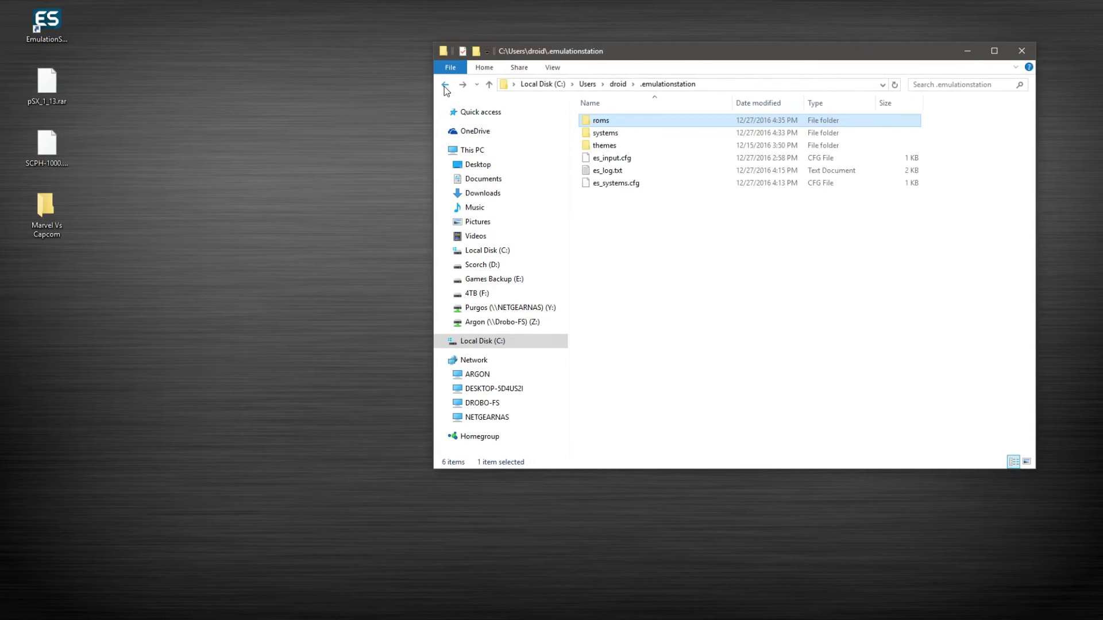
left_click(616, 188)
right_click(616, 187)
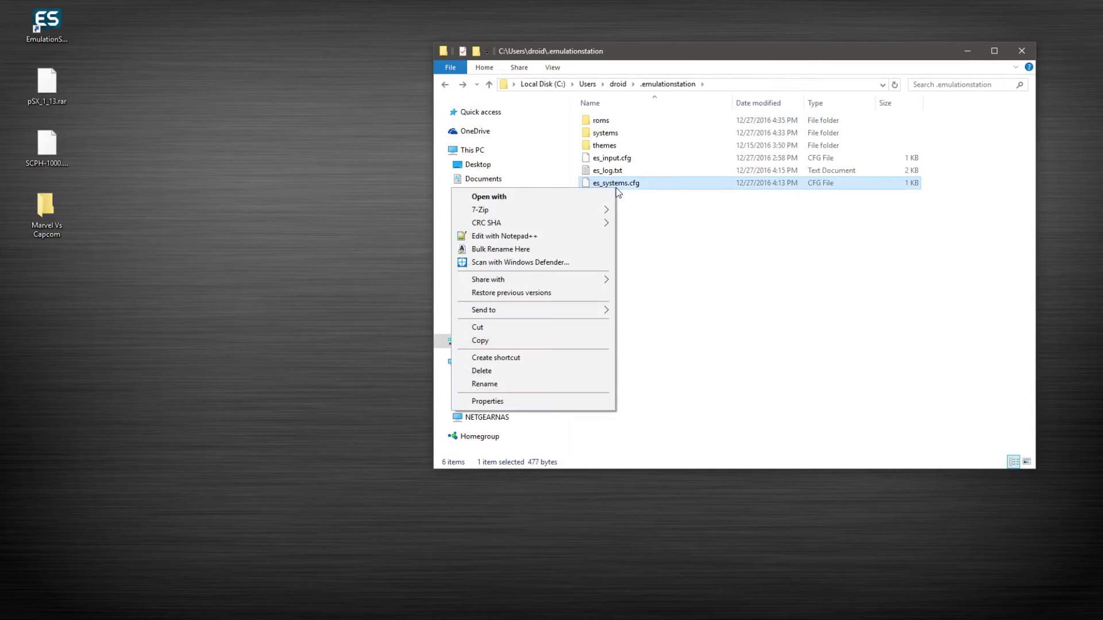
left_click(539, 236)
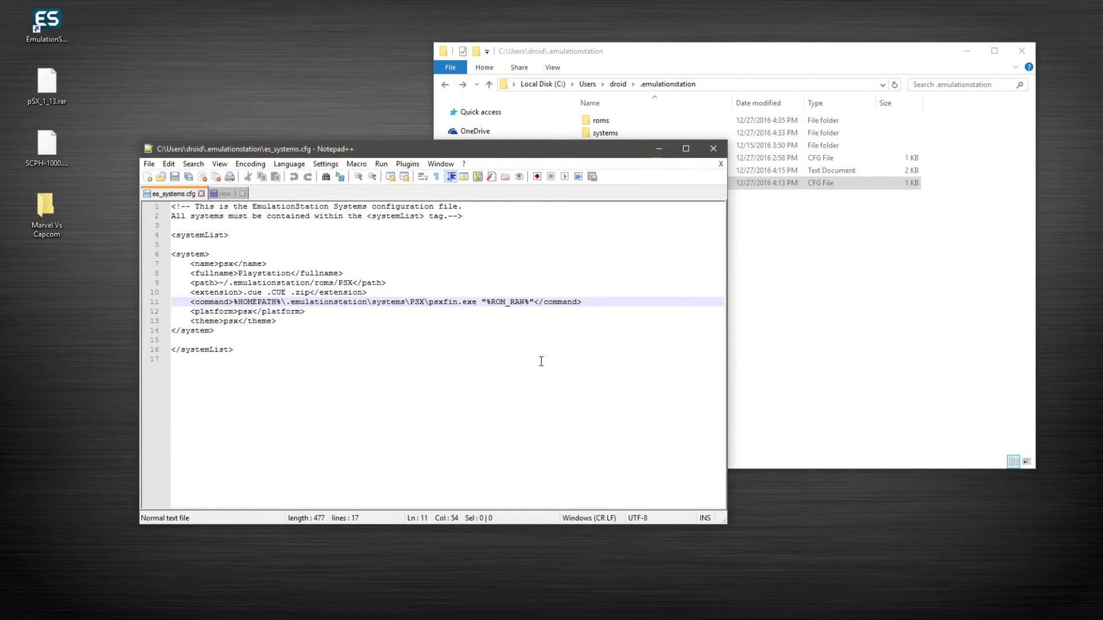
left_click_drag(425, 154, 438, 199)
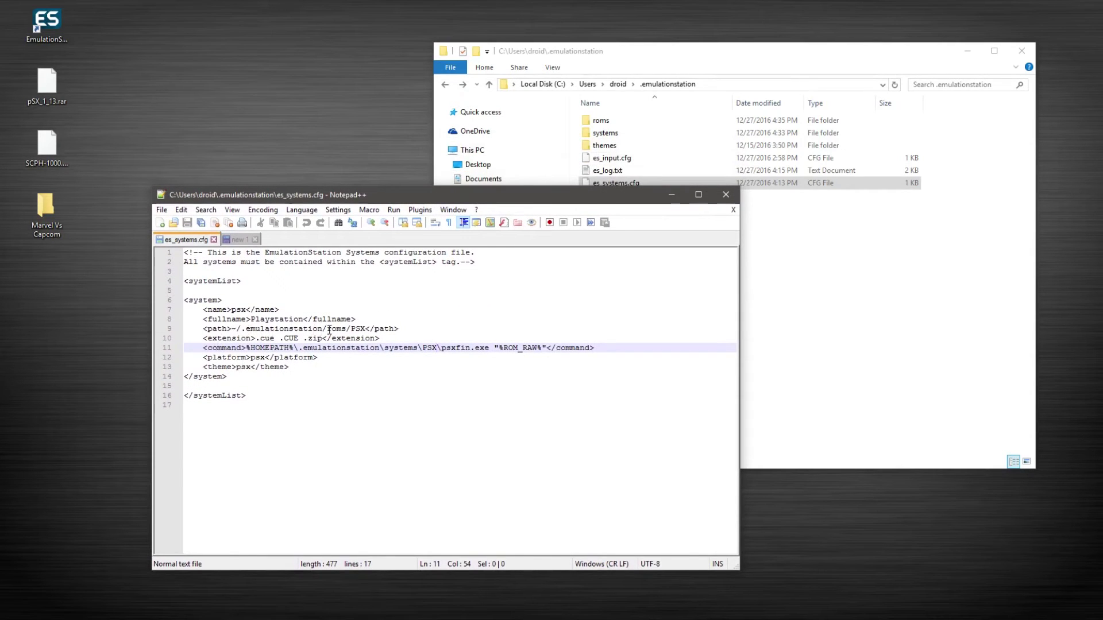
Compare the path and command lines of es_systems.cfg with the roms folder and with psxfin.exe in the systems PSX folder
left_click(646, 180)
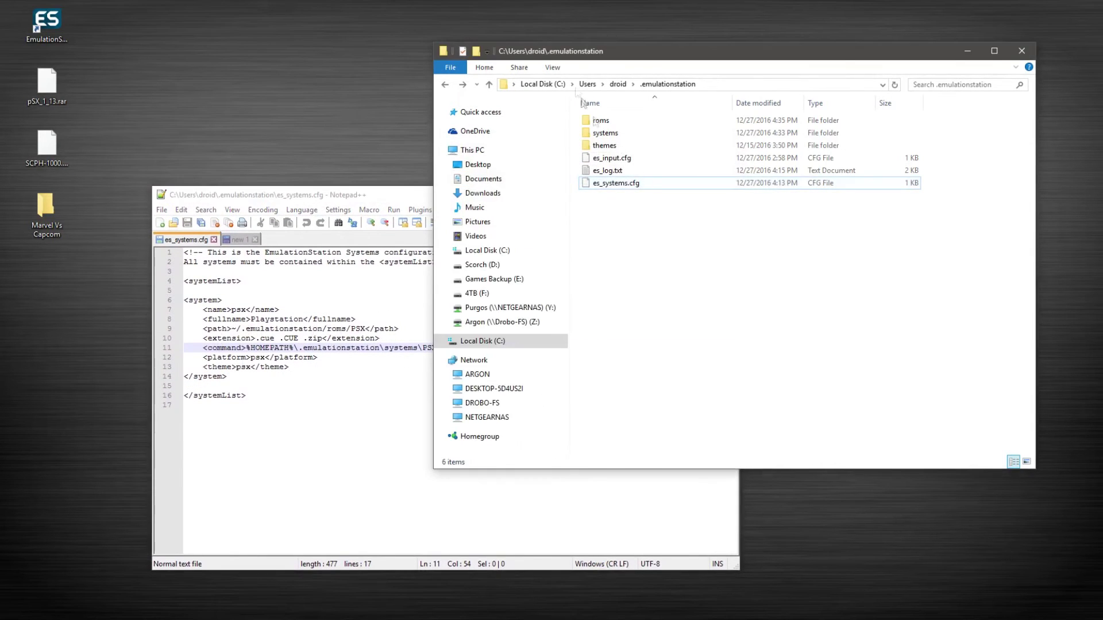
double_click(655, 121)
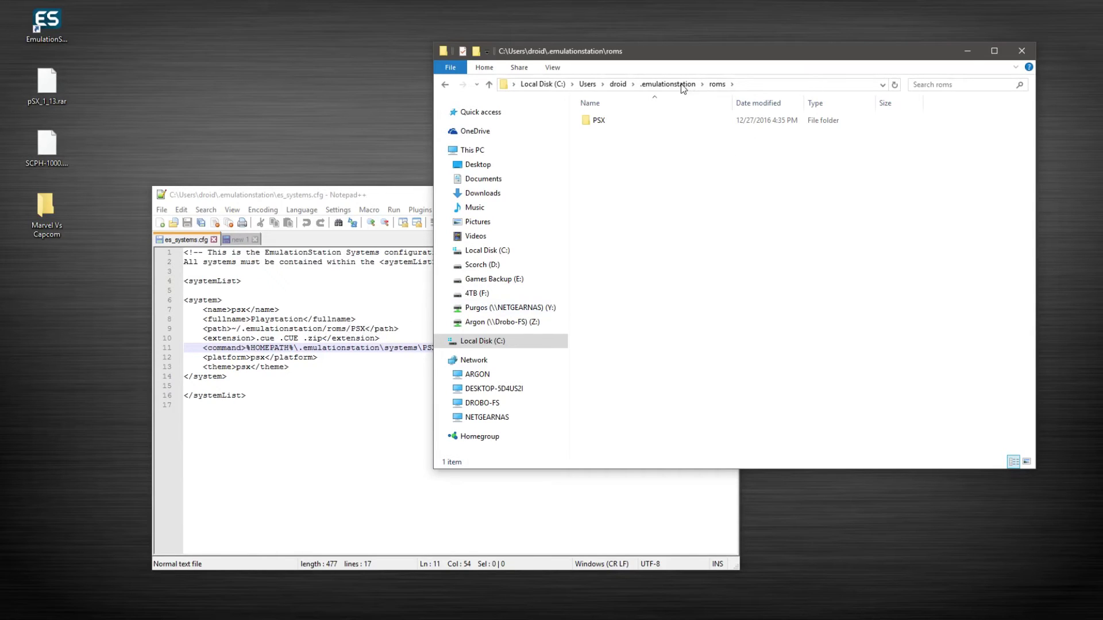
left_click(445, 85)
double_click(606, 133)
left_click(366, 406)
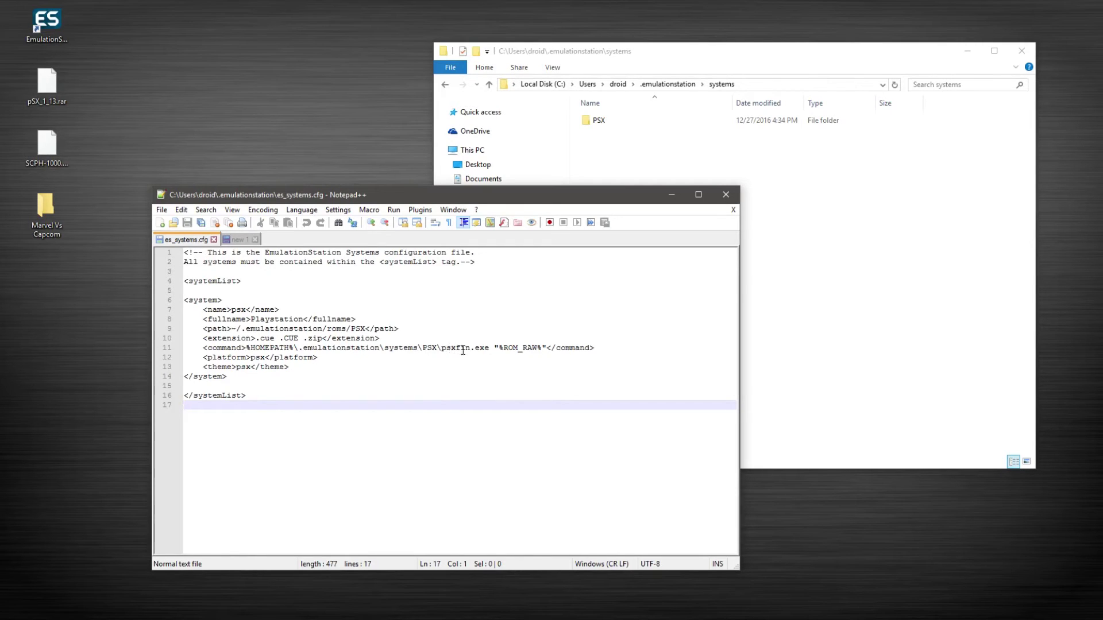
left_click(751, 332)
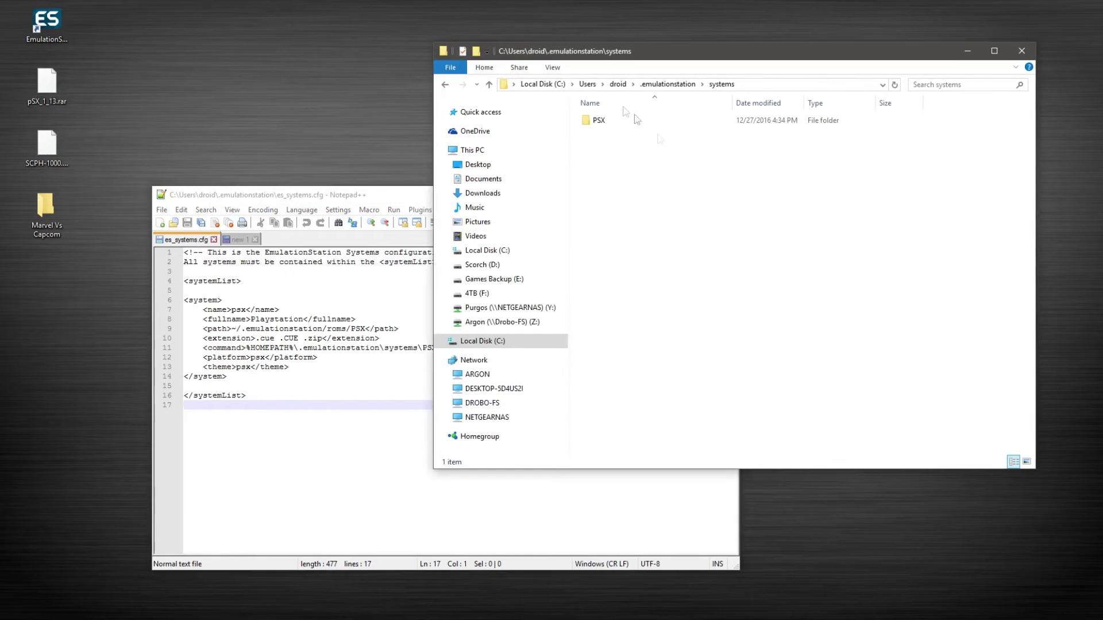
double_click(606, 122)
double_click(607, 210)
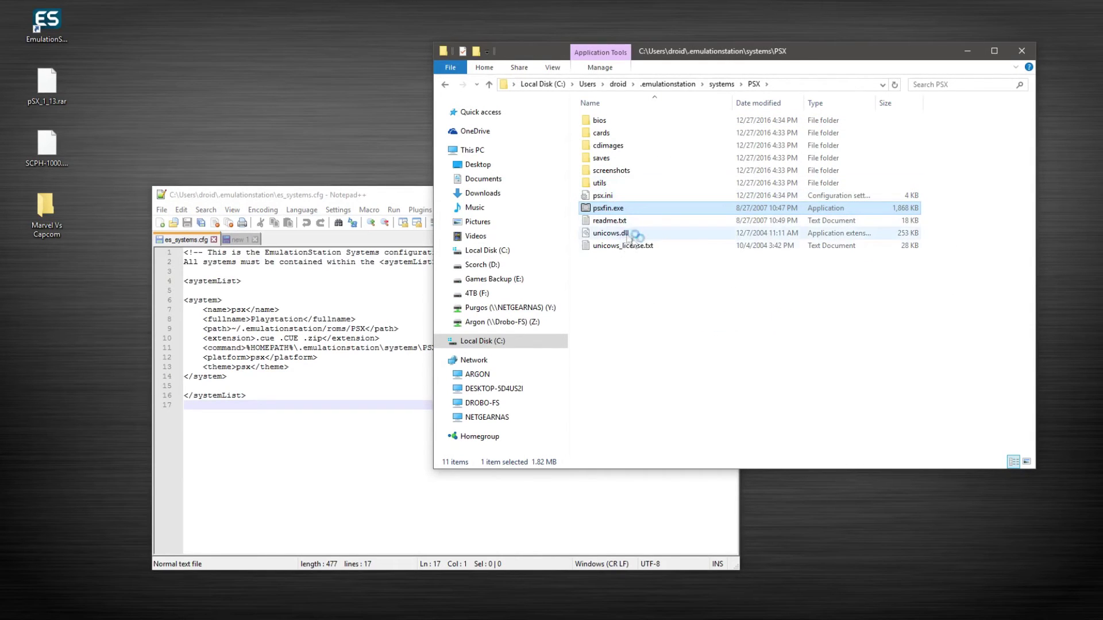
left_click(361, 453)
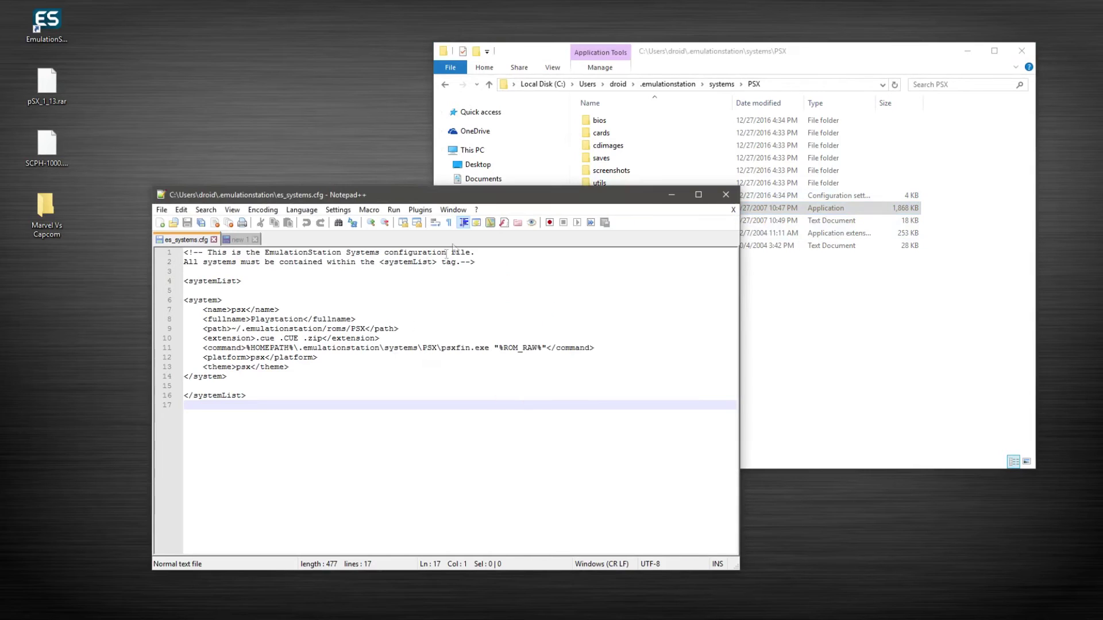
Move the editor clear of the file list and review the extension and platform lines of the psx system entry
left_click_drag(484, 204, 344, 222)
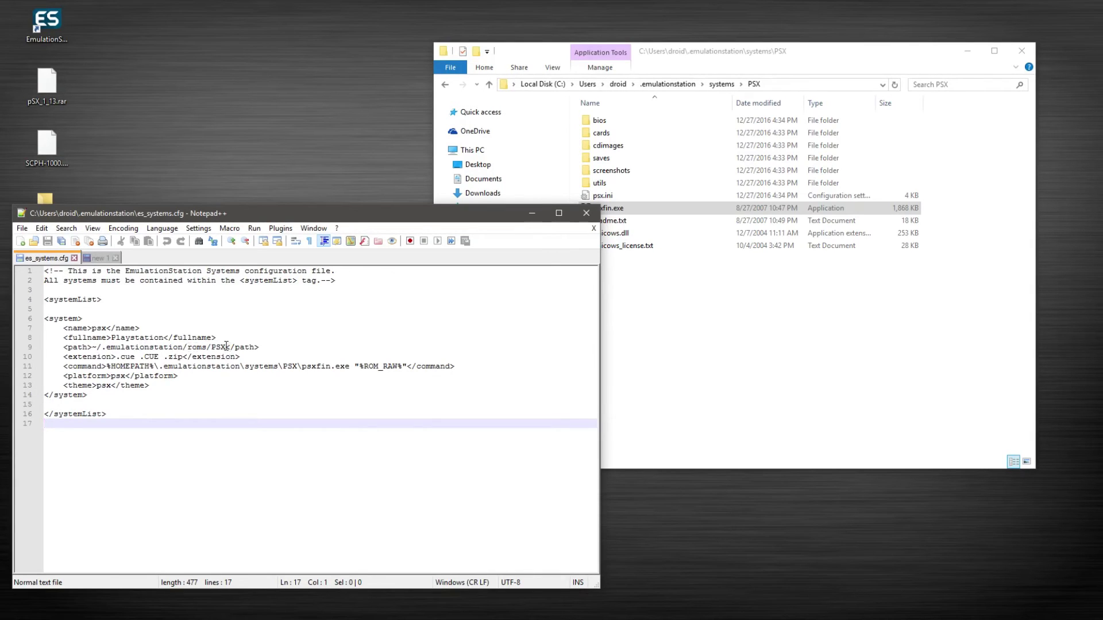
left_click(126, 357)
left_click(150, 356)
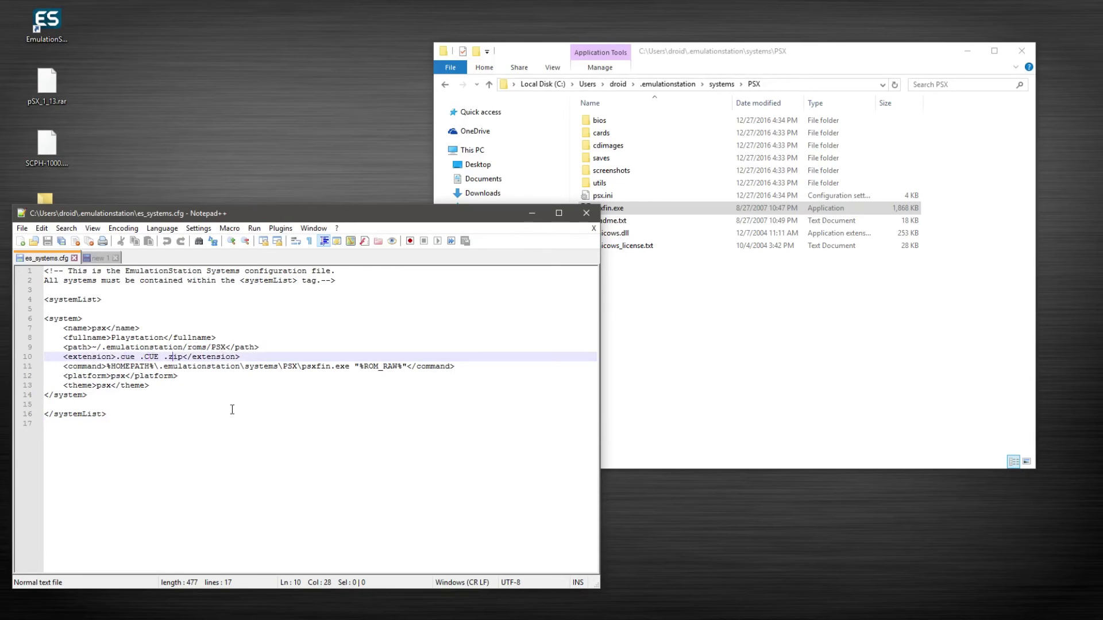
left_click(191, 376)
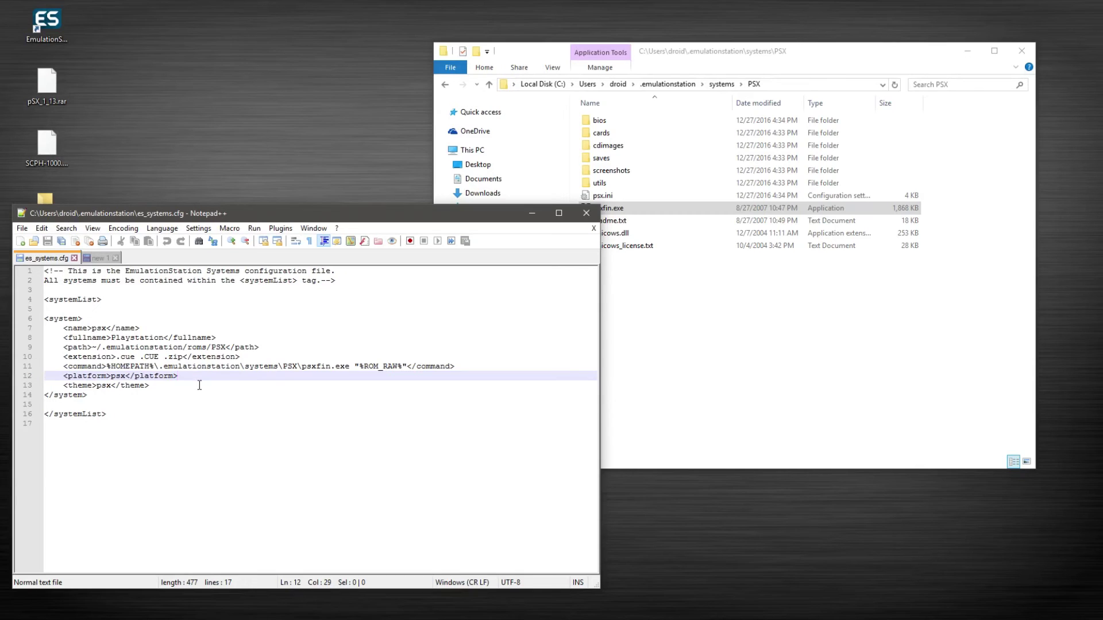
Close the configuration file and the folder window, test-launch EmulationStation from the desktop, and quit it
left_click(586, 213)
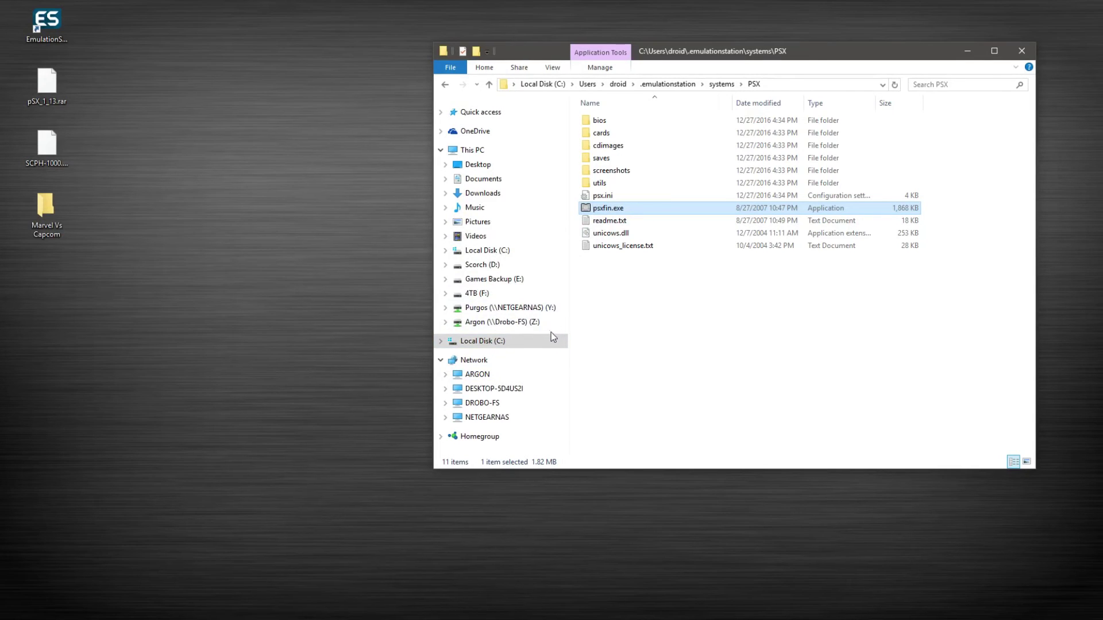
left_click(1022, 50)
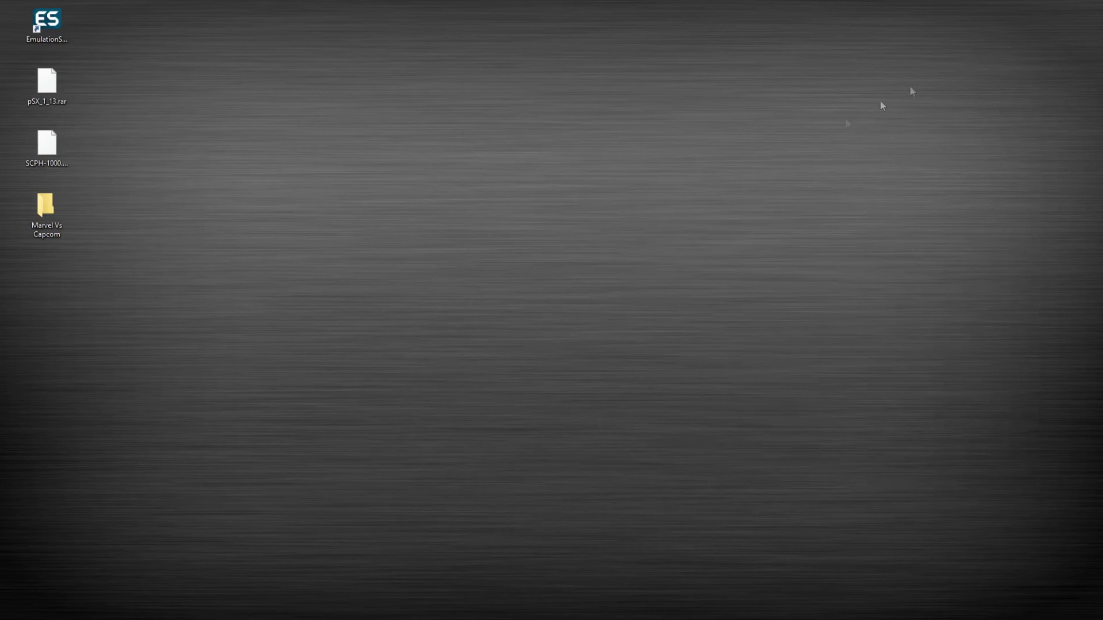
double_click(52, 32)
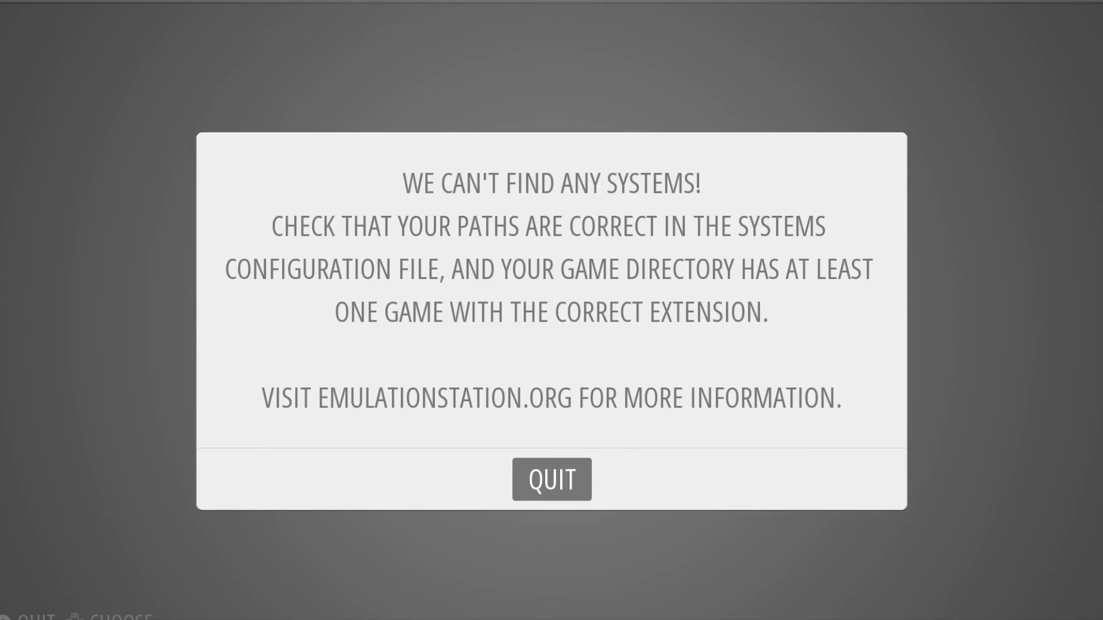
key("Return")
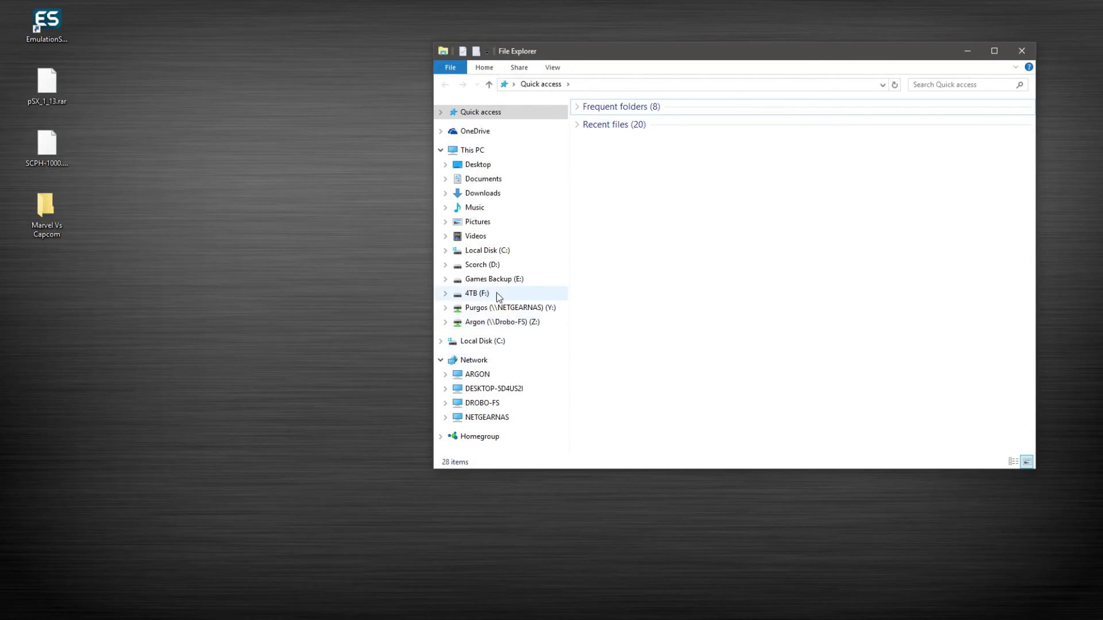
Reopen es_systems.cfg from the user profile's .emulationstation folder in Notepad++ and place its window below the folder's file list
left_click(485, 253)
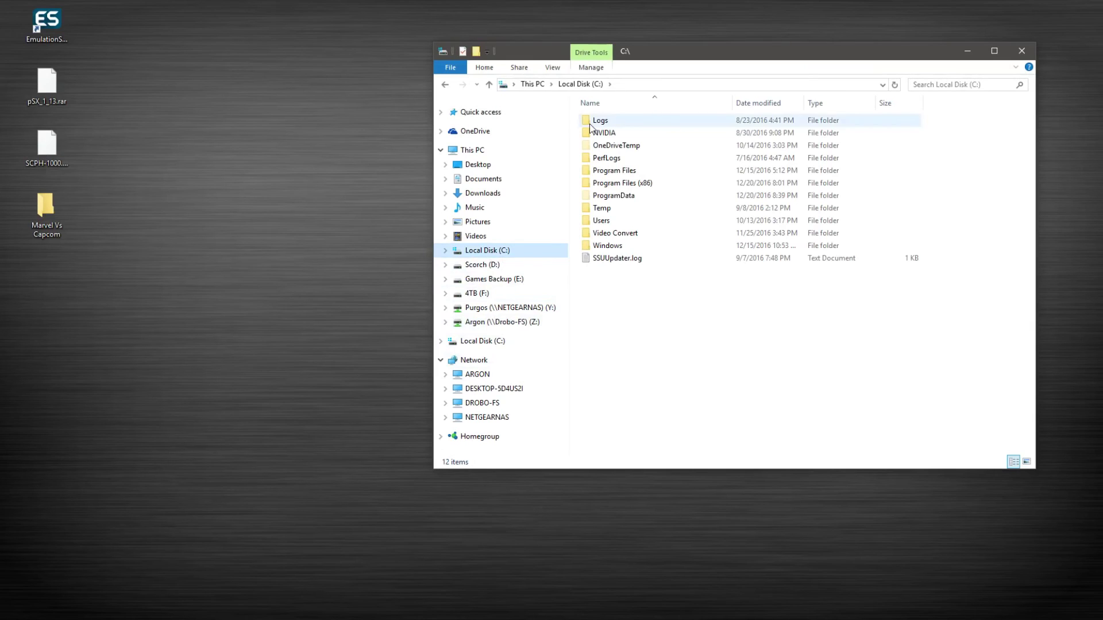
double_click(602, 221)
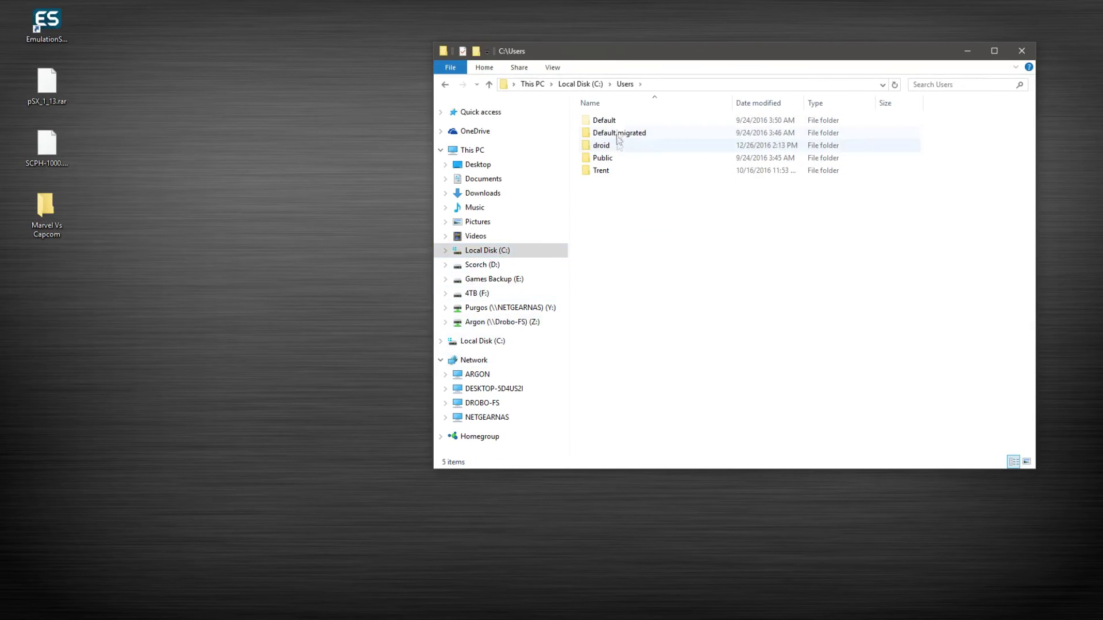
double_click(613, 147)
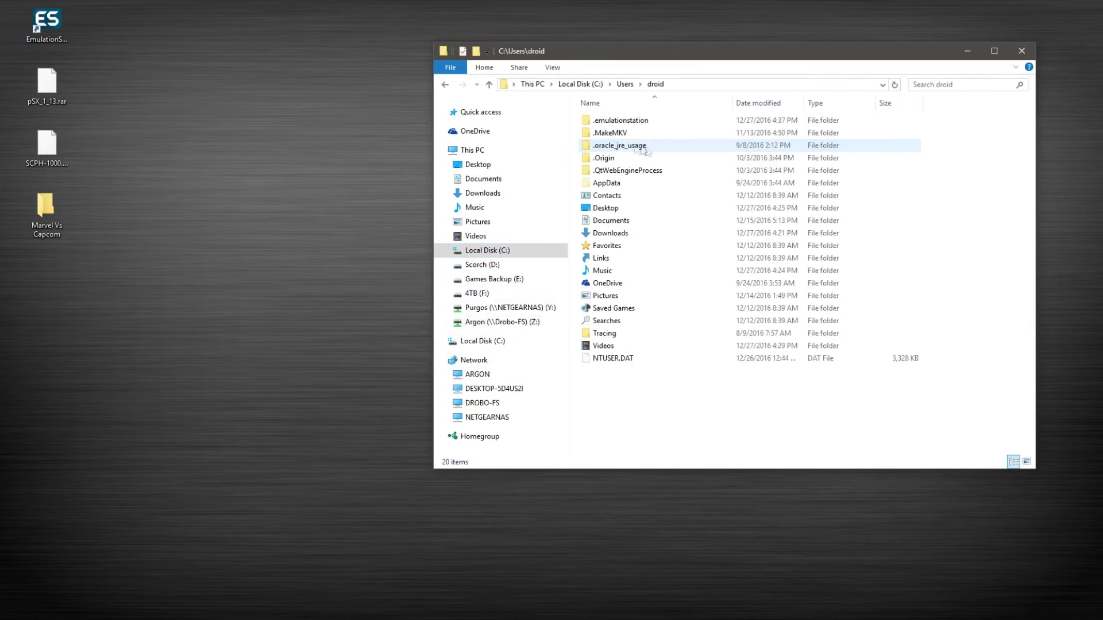
double_click(622, 121)
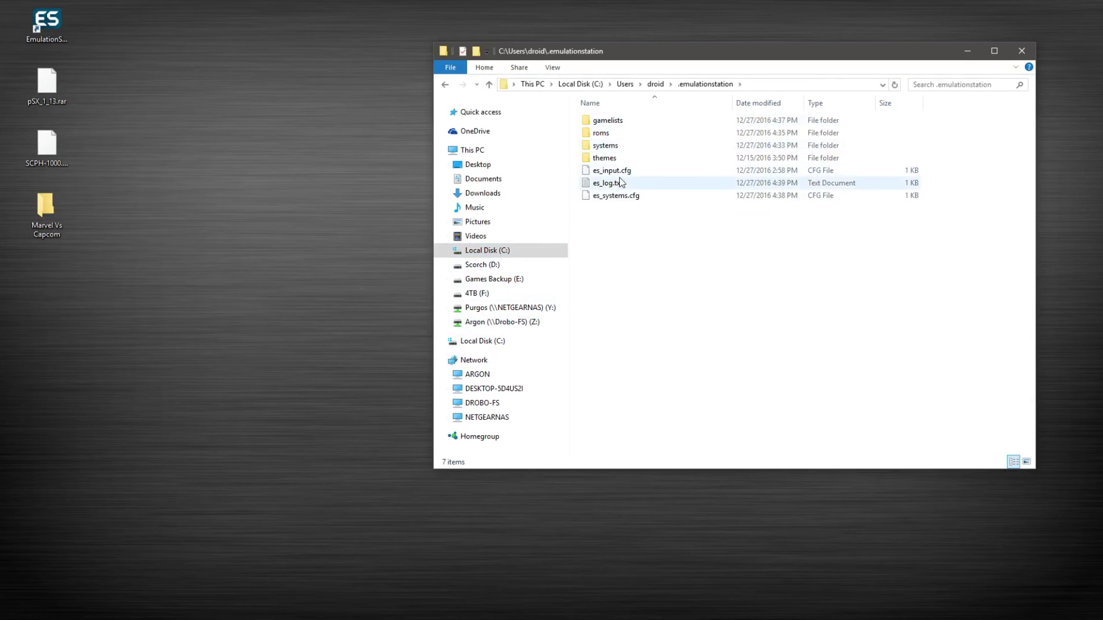
right_click(615, 196)
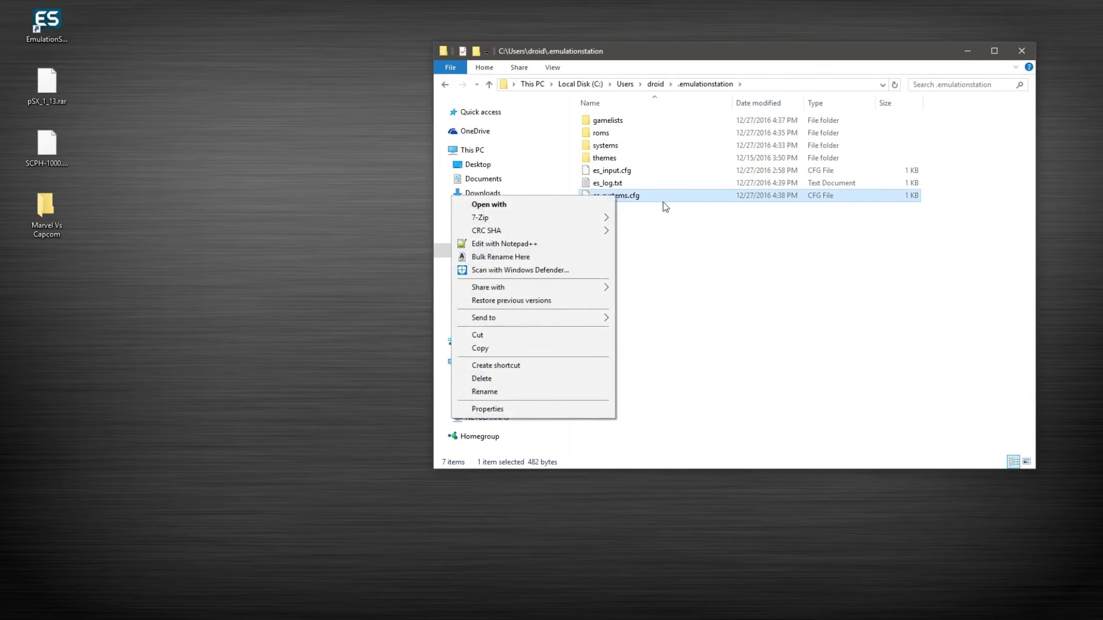
mouse_move(564, 219)
left_click(561, 245)
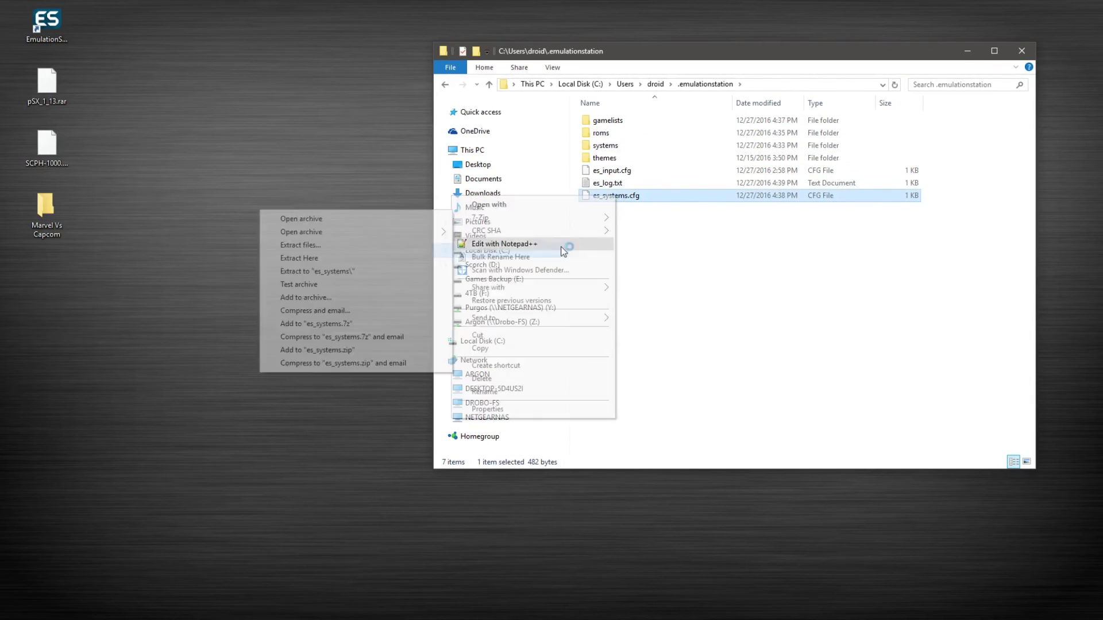
left_click_drag(289, 217, 635, 221)
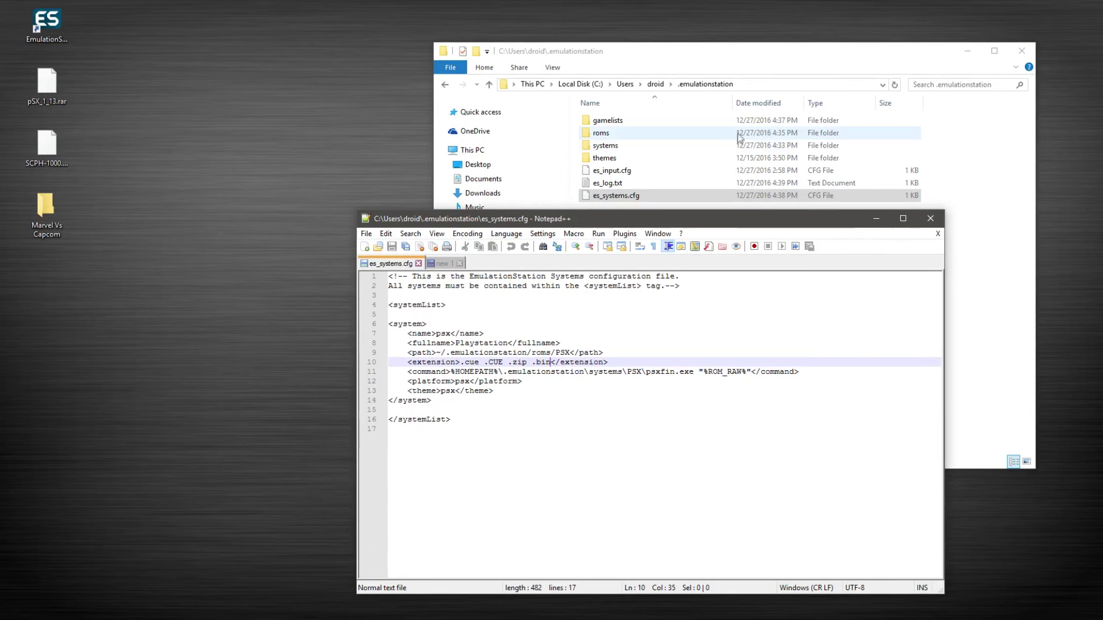
Compare the file types in the roms PSX folder with the extension line of the psx system entry in es_systems.cfg
double_click(645, 134)
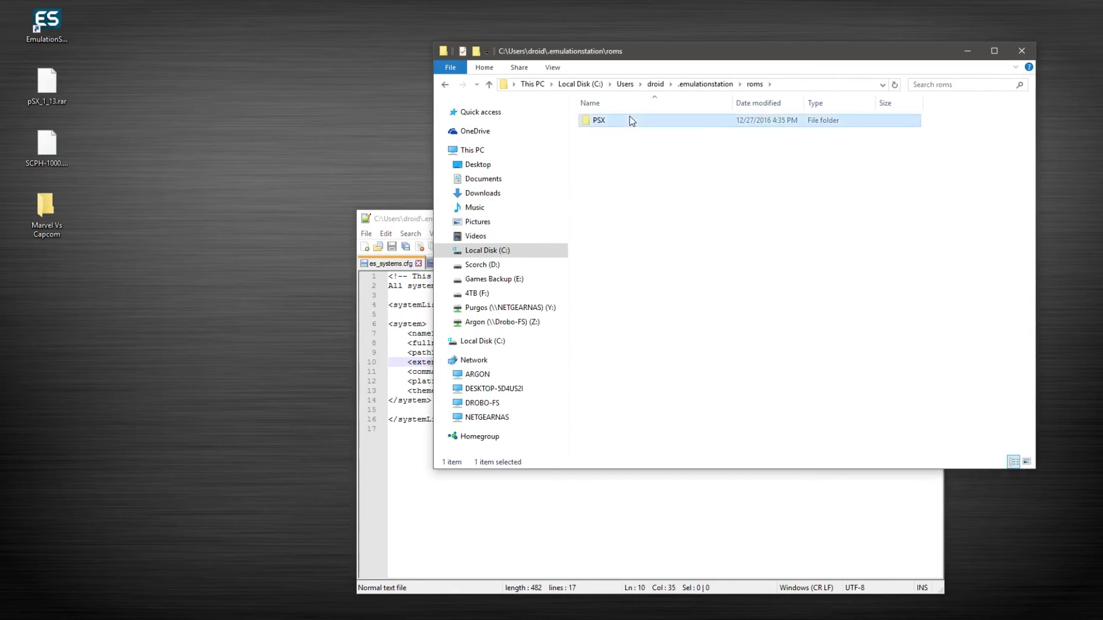
double_click(630, 119)
left_click_drag(732, 106, 771, 106)
left_click(744, 134)
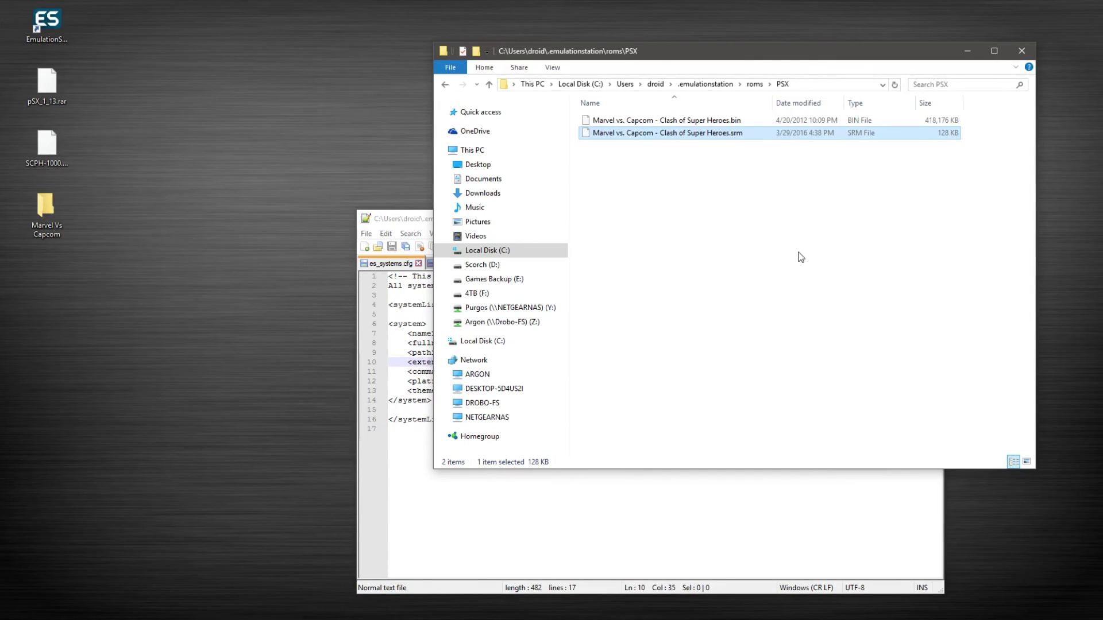
left_click(666, 515)
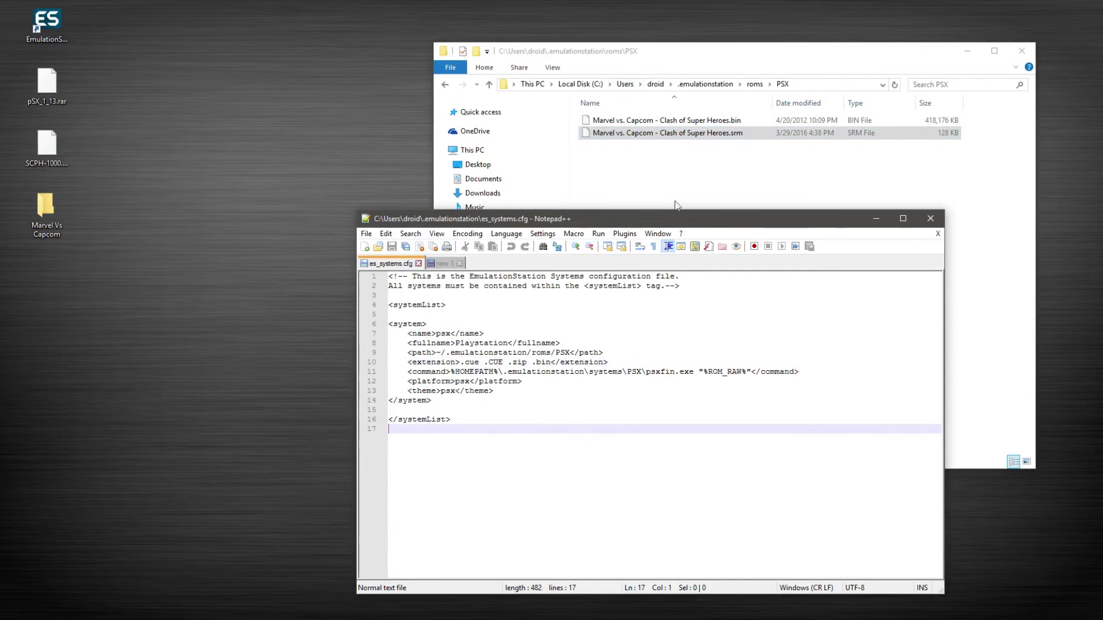
left_click_drag(670, 222, 397, 216)
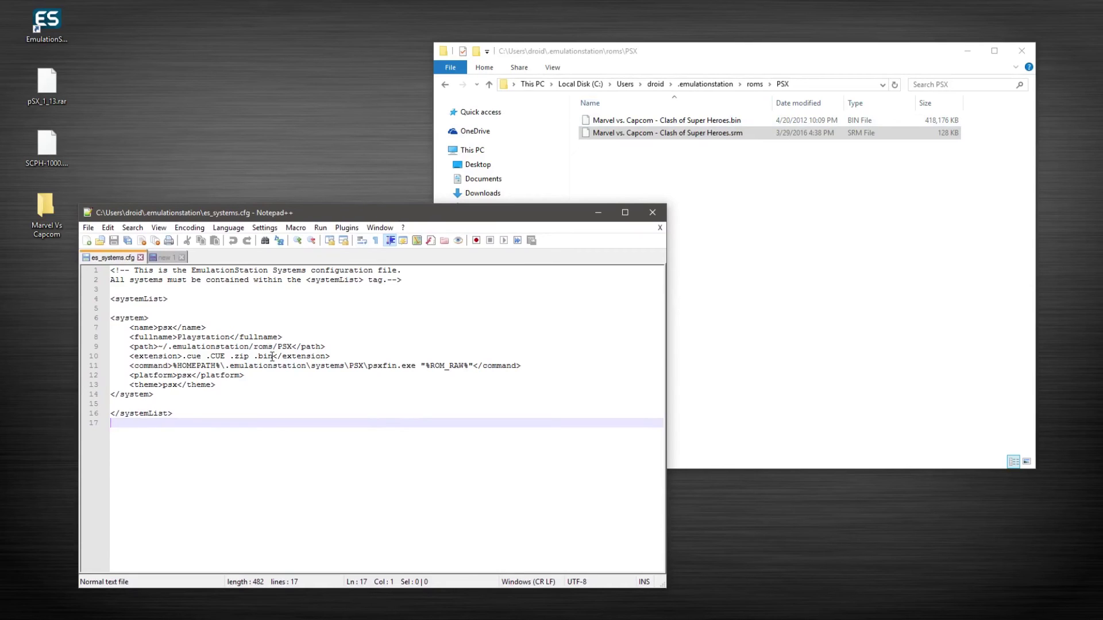
left_click(721, 124)
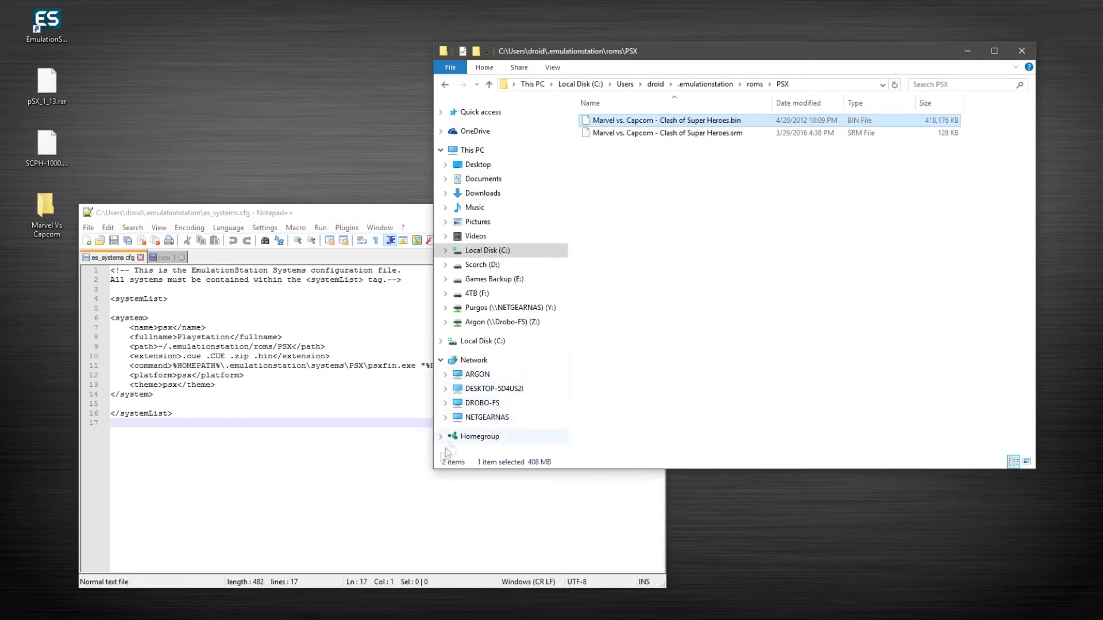
left_click(351, 452)
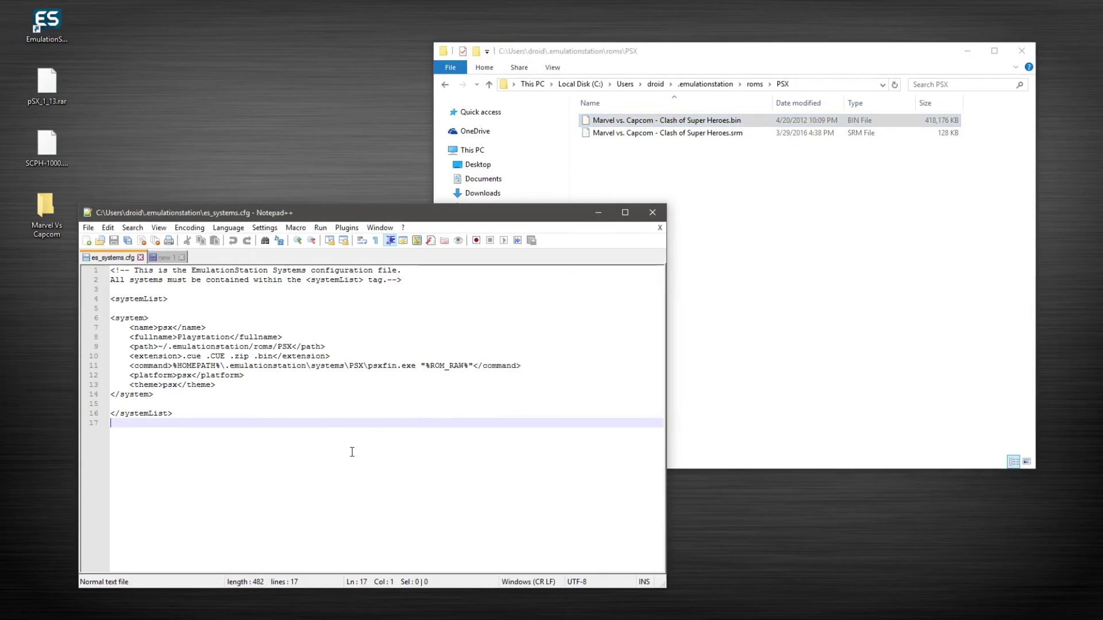
Minimize the editor and folder windows, start EmulationStation from the desktop, and launch Marvel vs. Capcom - Clash of Super Heroes from the PlayStation system
left_click(598, 213)
left_click(967, 50)
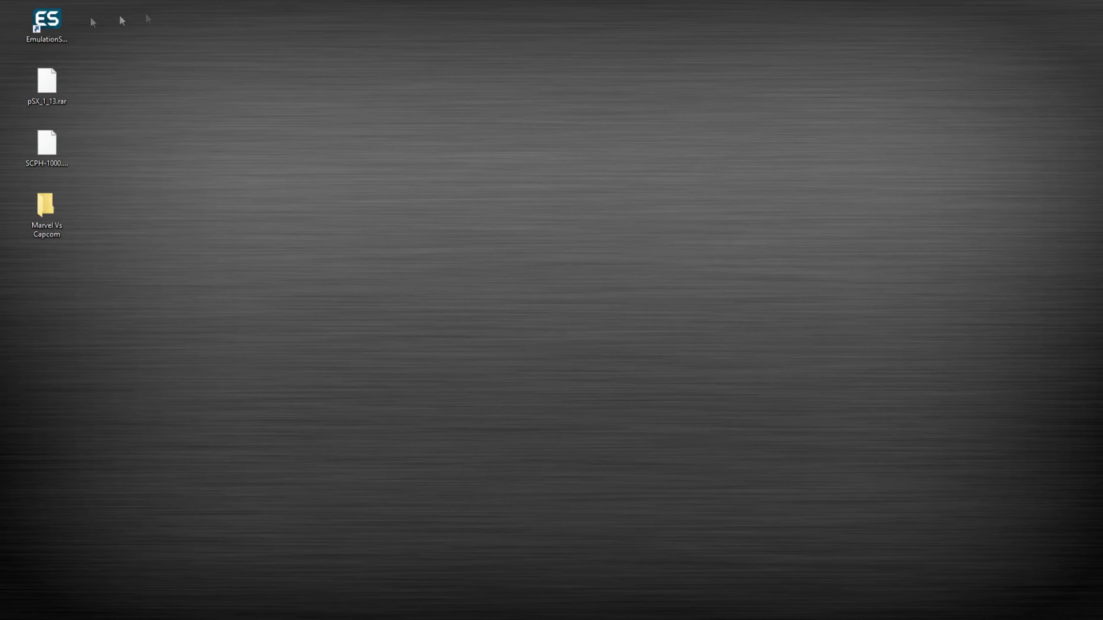
double_click(46, 22)
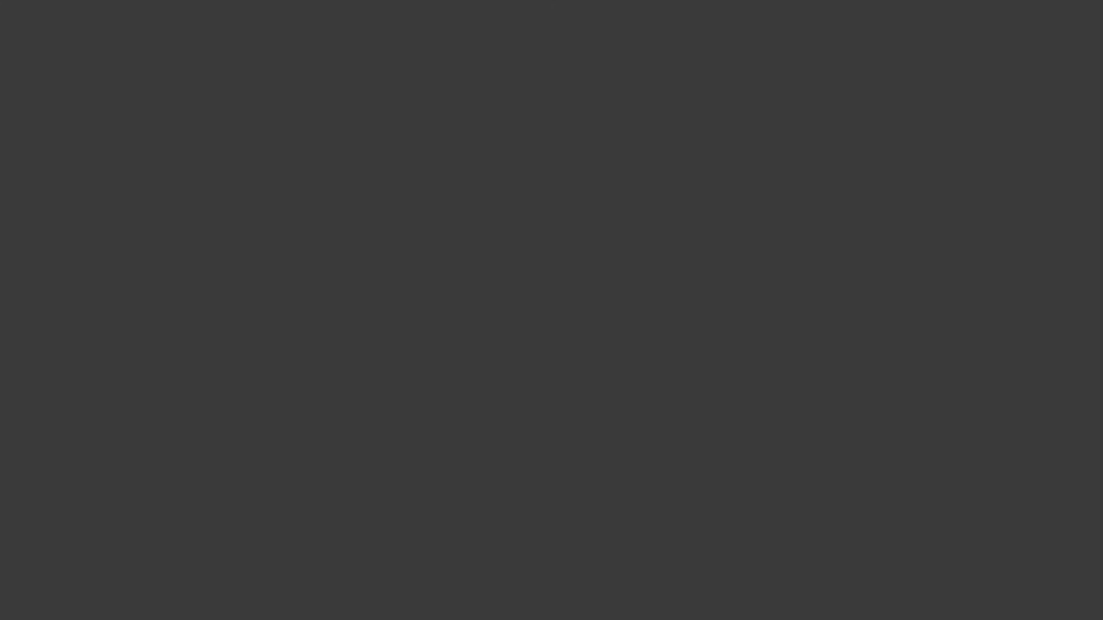
key("Return")
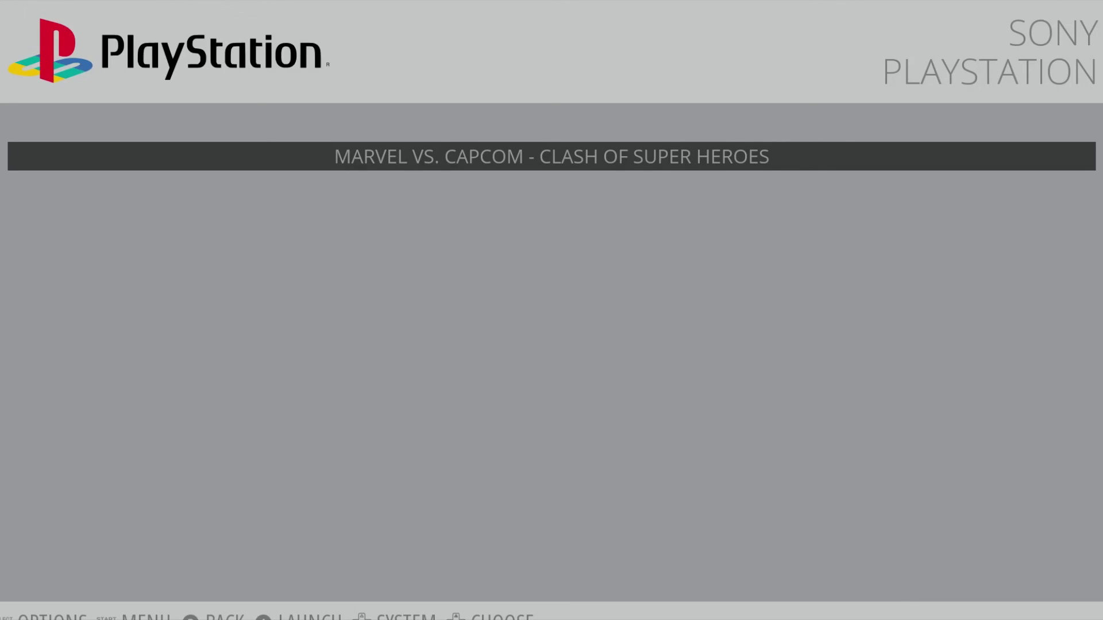
key("Return")
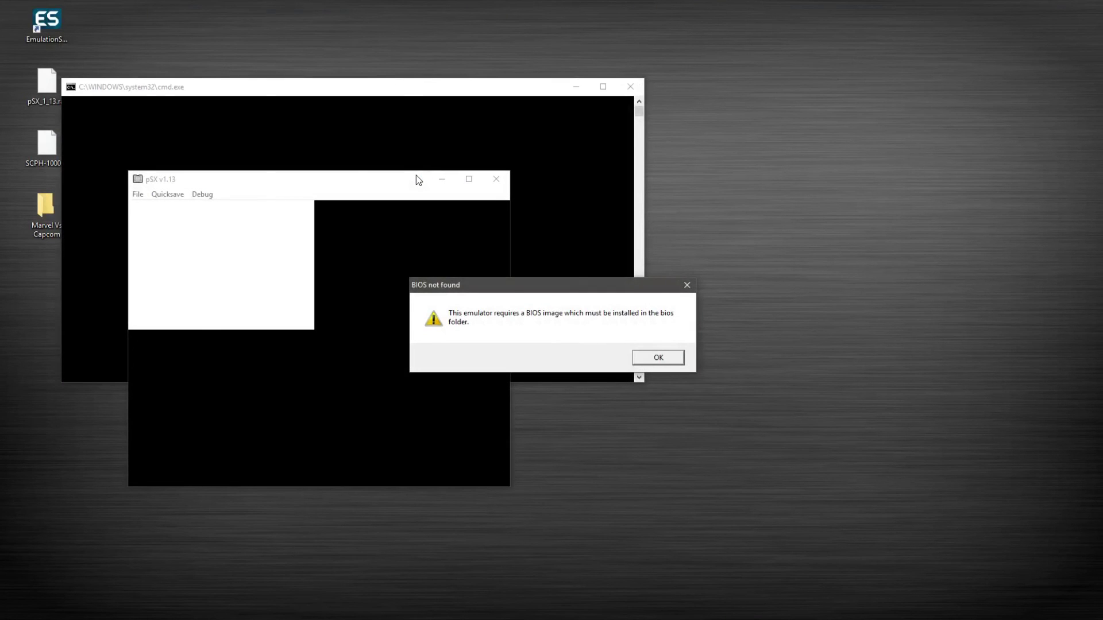
Dismiss the BIOS warning, choose SCPH-1000.bin as the BIOS image, and close the pSX window after each test boot of the game
left_click(654, 361)
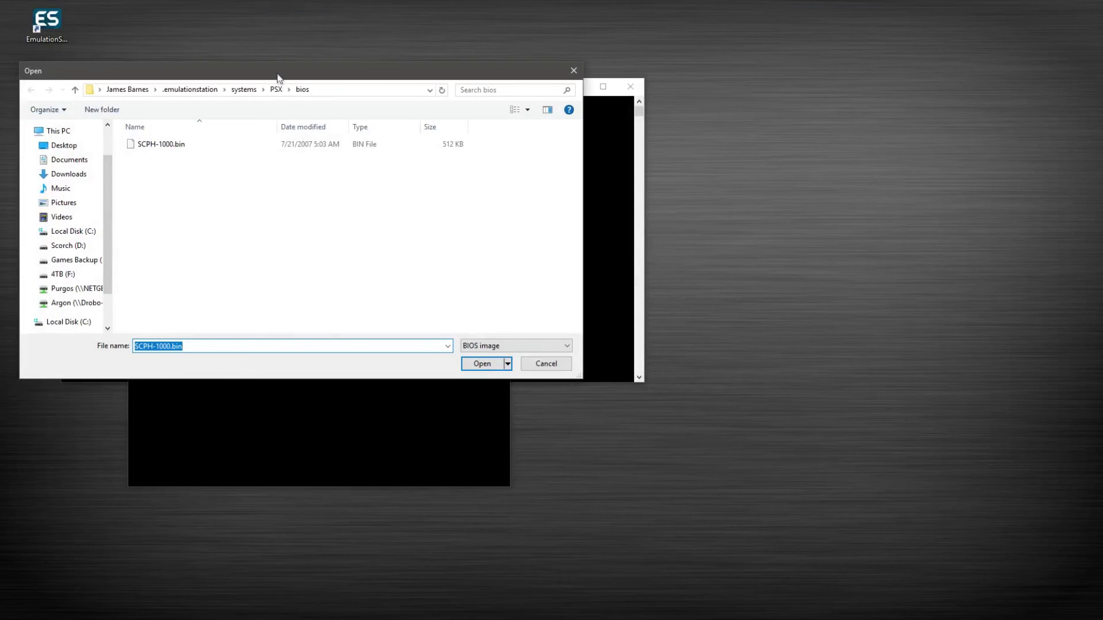
double_click(212, 143)
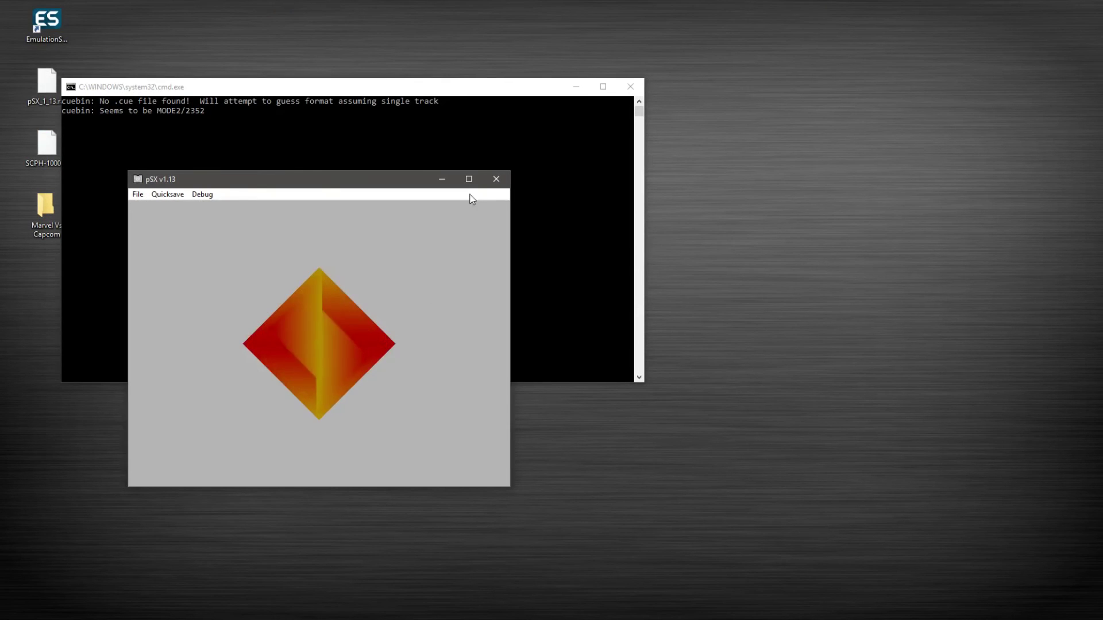
left_click(495, 180)
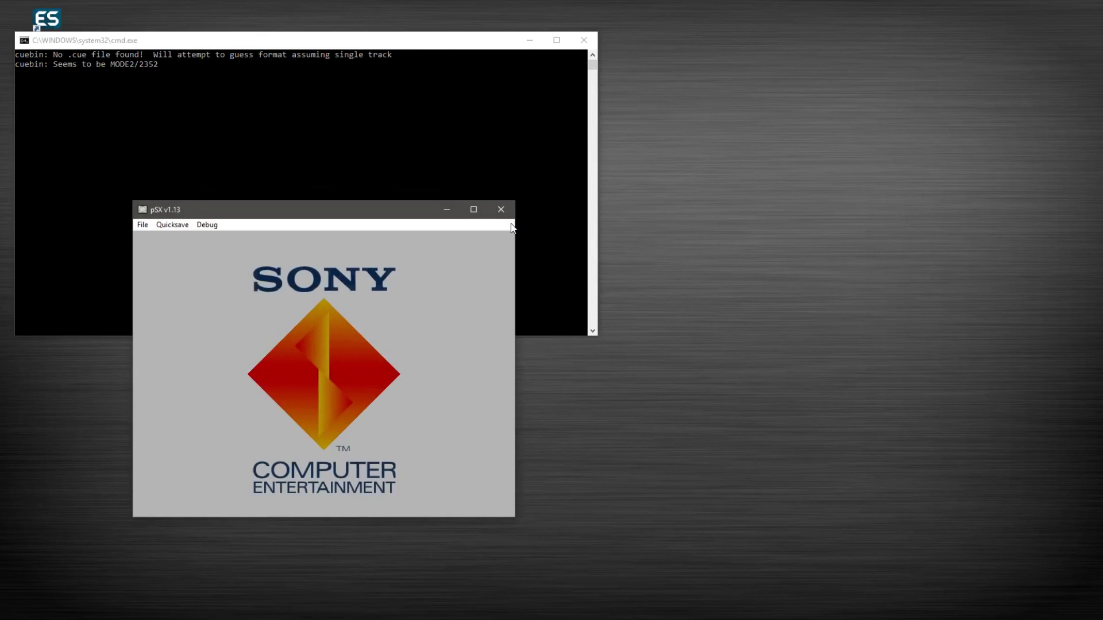
left_click(501, 209)
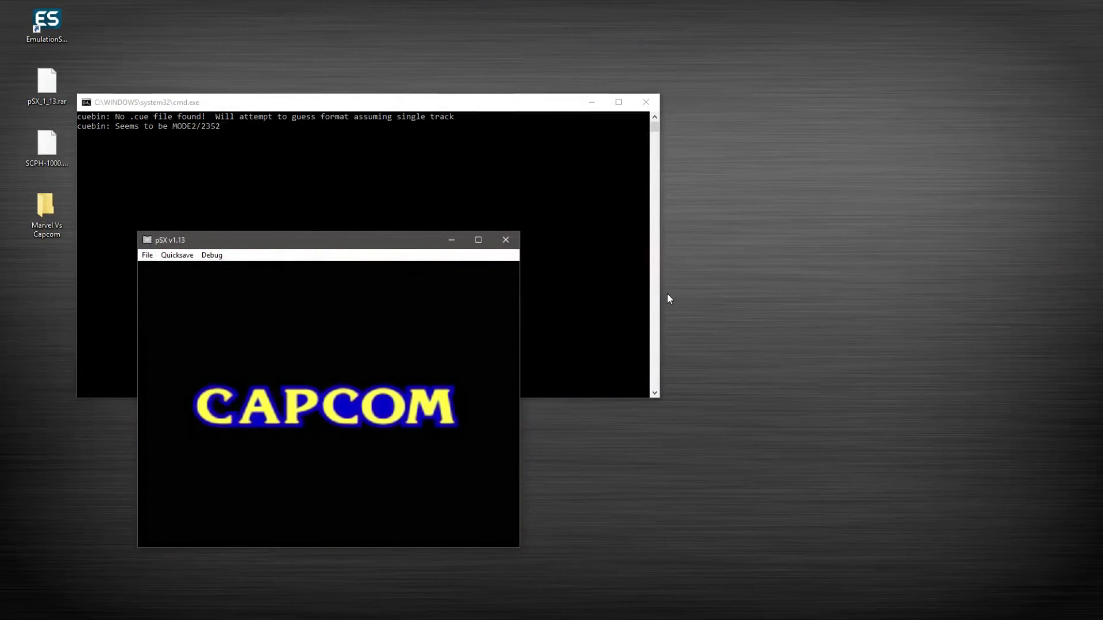
left_click(505, 240)
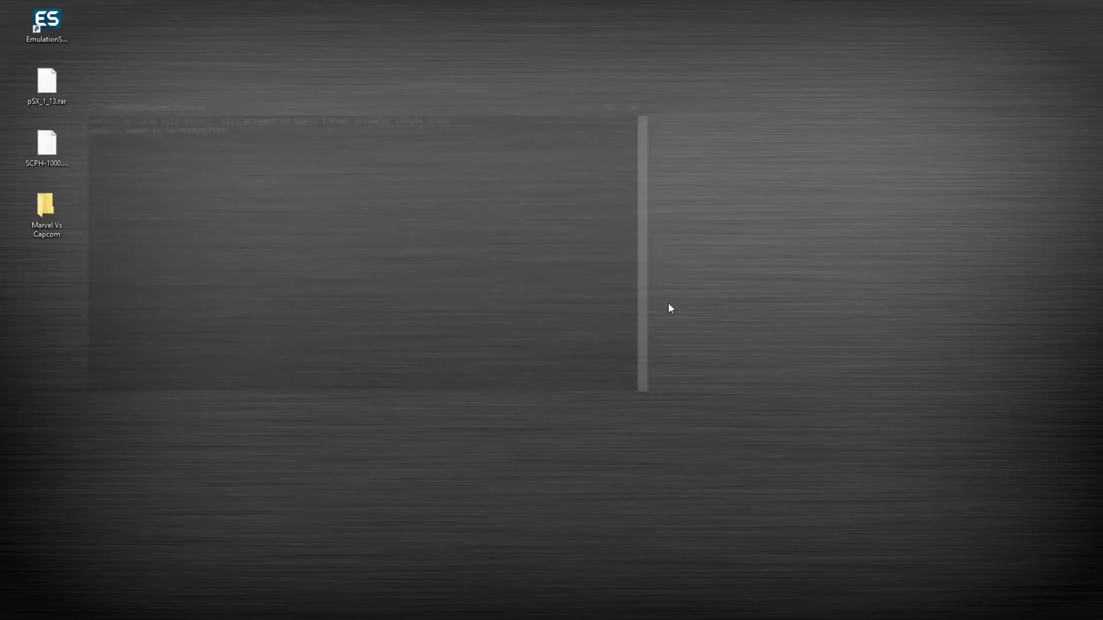